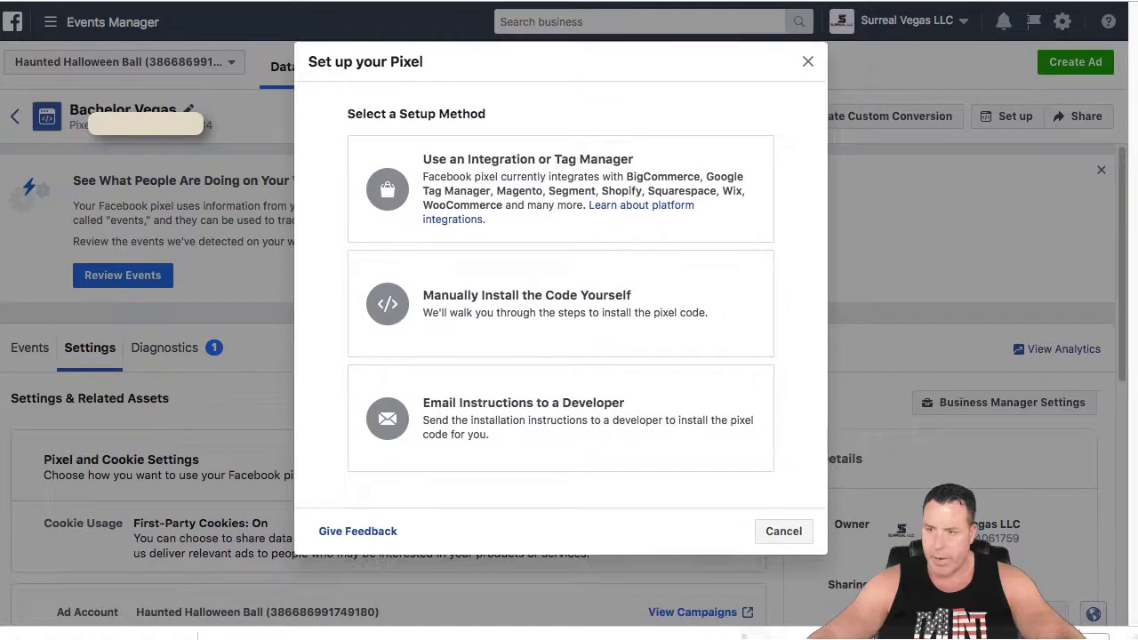
Step: Go to the Facebook Pixels list from all business tools and open the Bachelor Vegas pixel
click(54, 25)
click(53, 25)
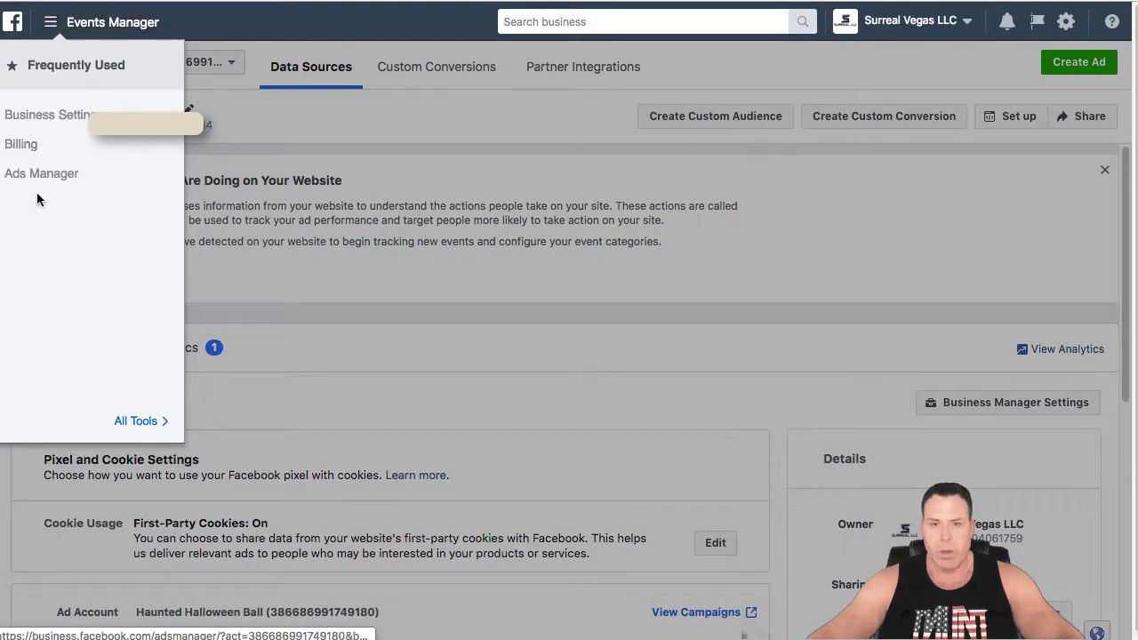
click(125, 421)
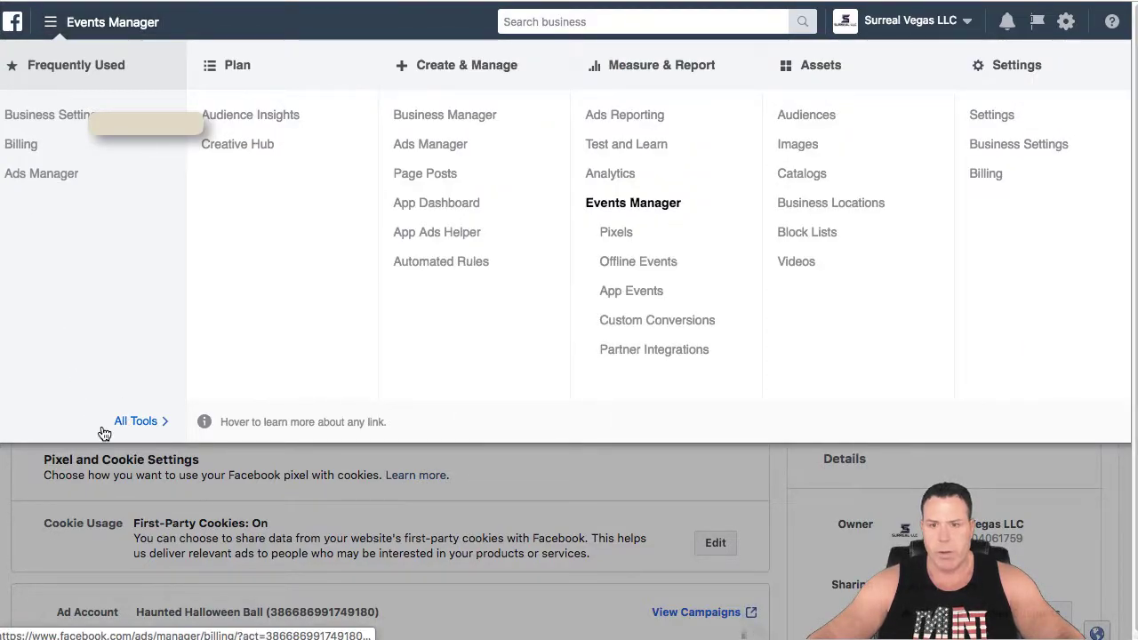
click(623, 233)
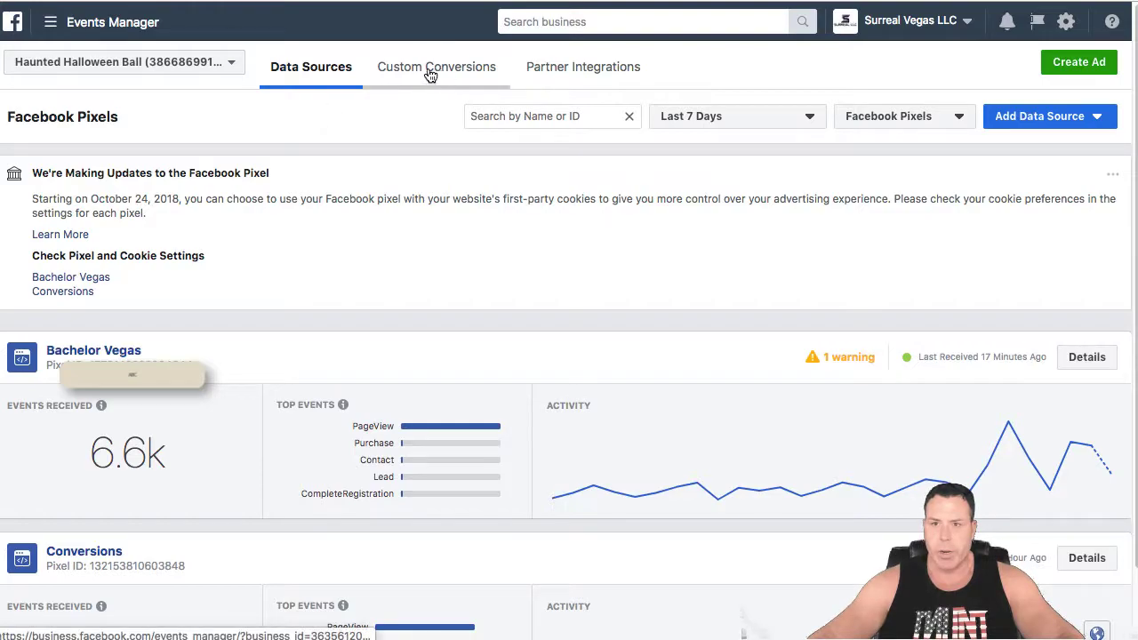
click(84, 277)
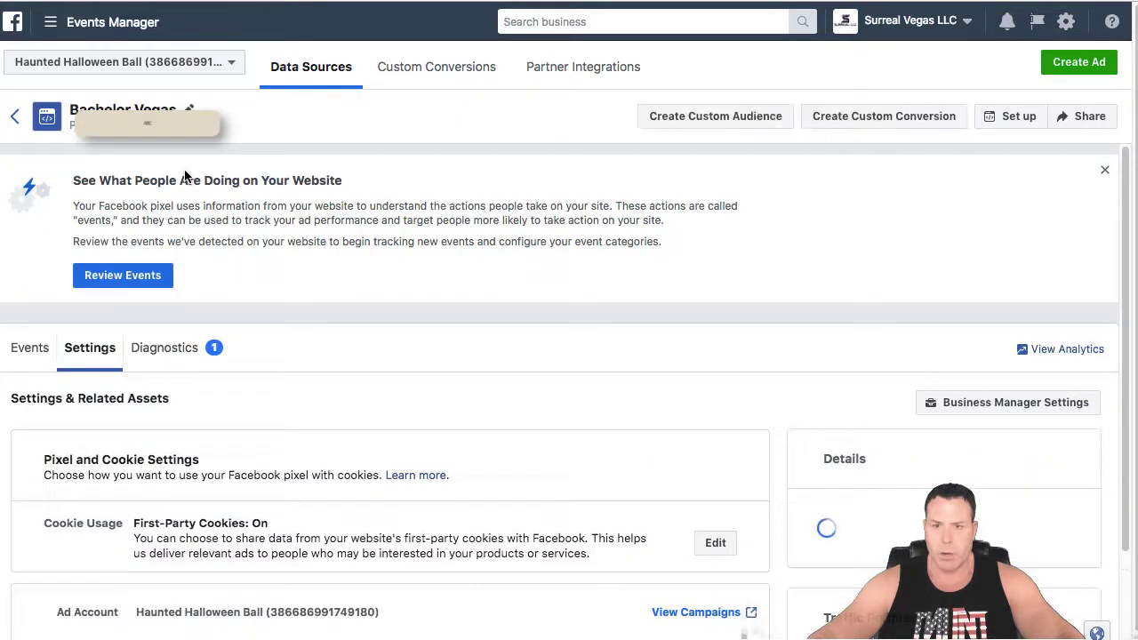
Step: Set up the pixel with the manual code installation method and copy the entire Facebook Pixel base code
click(1011, 117)
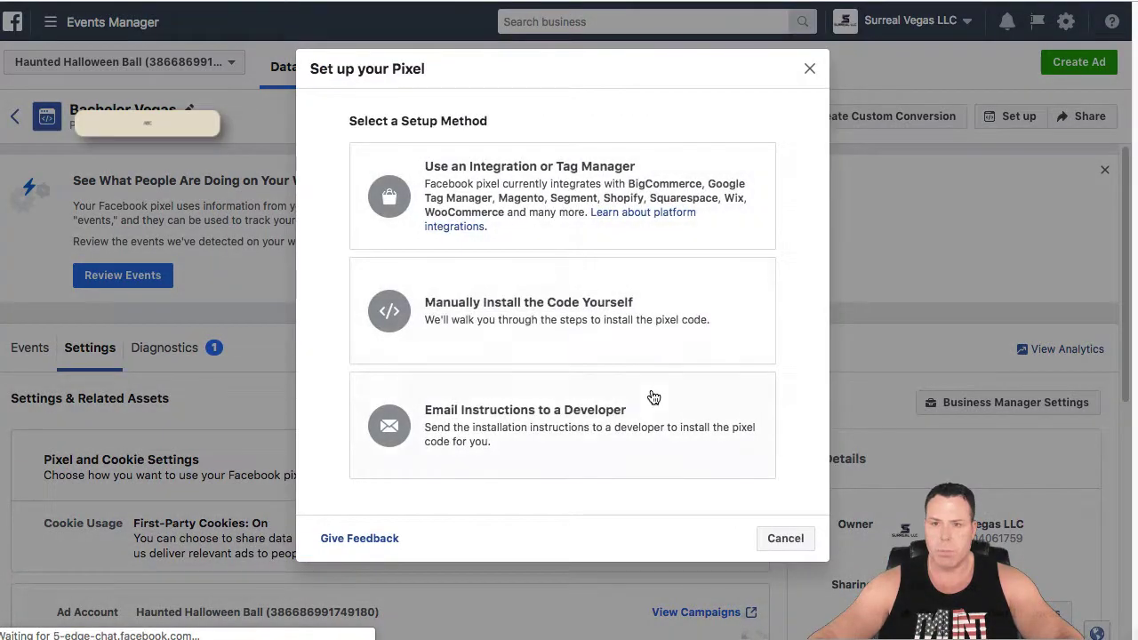
click(502, 316)
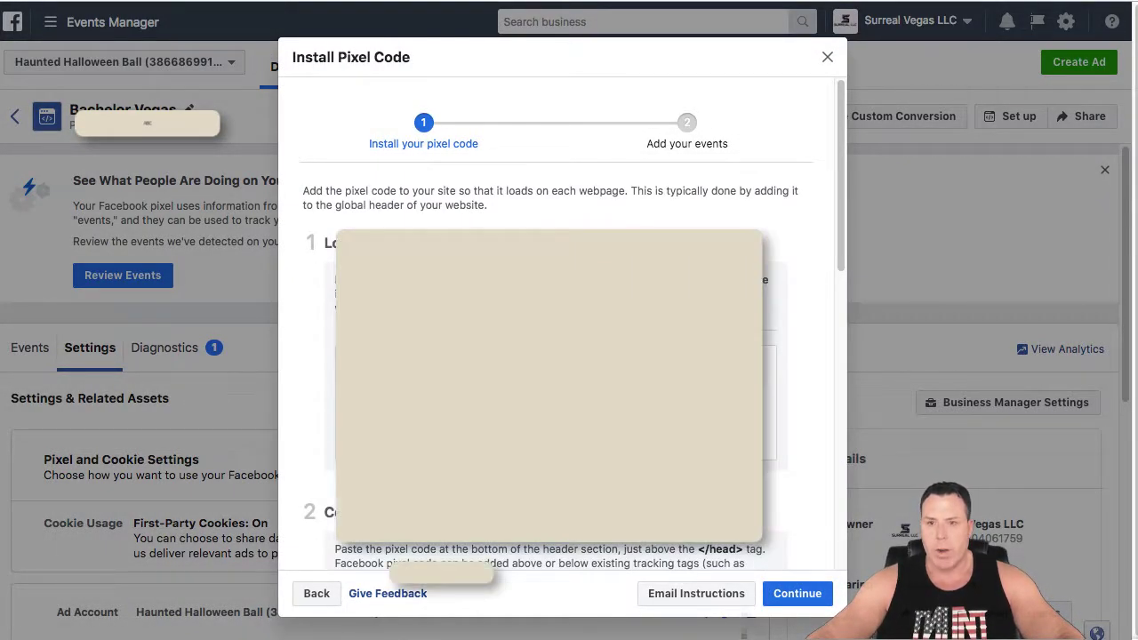
scroll(432, 360, down, 3)
click(533, 426)
scroll(533, 427, down, 3)
scroll(533, 427, up, 3)
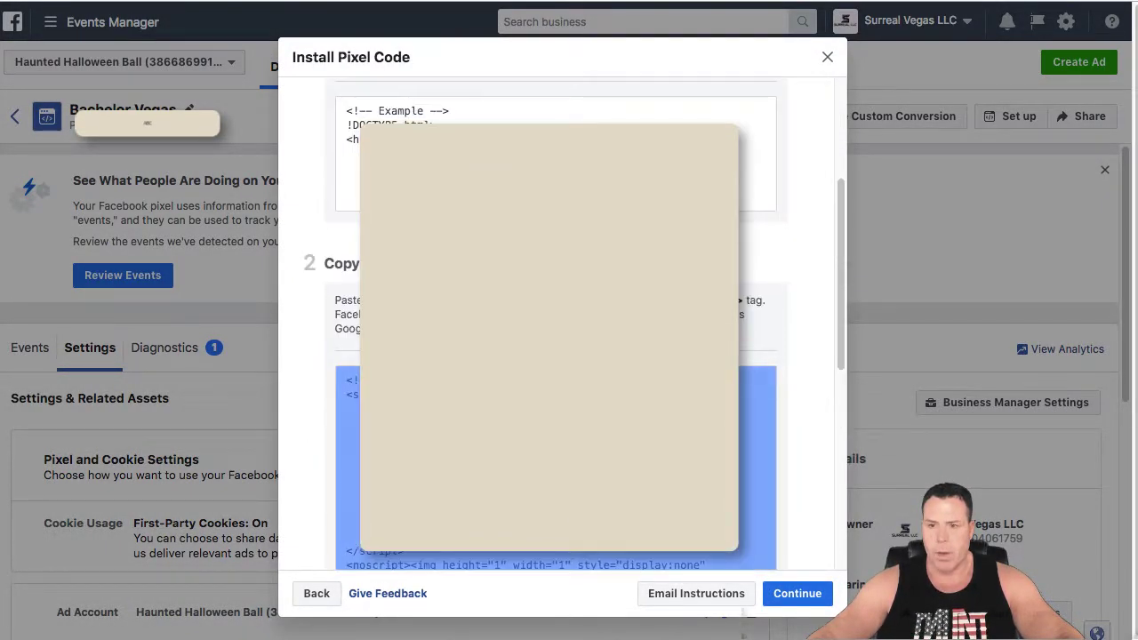
click(566, 511)
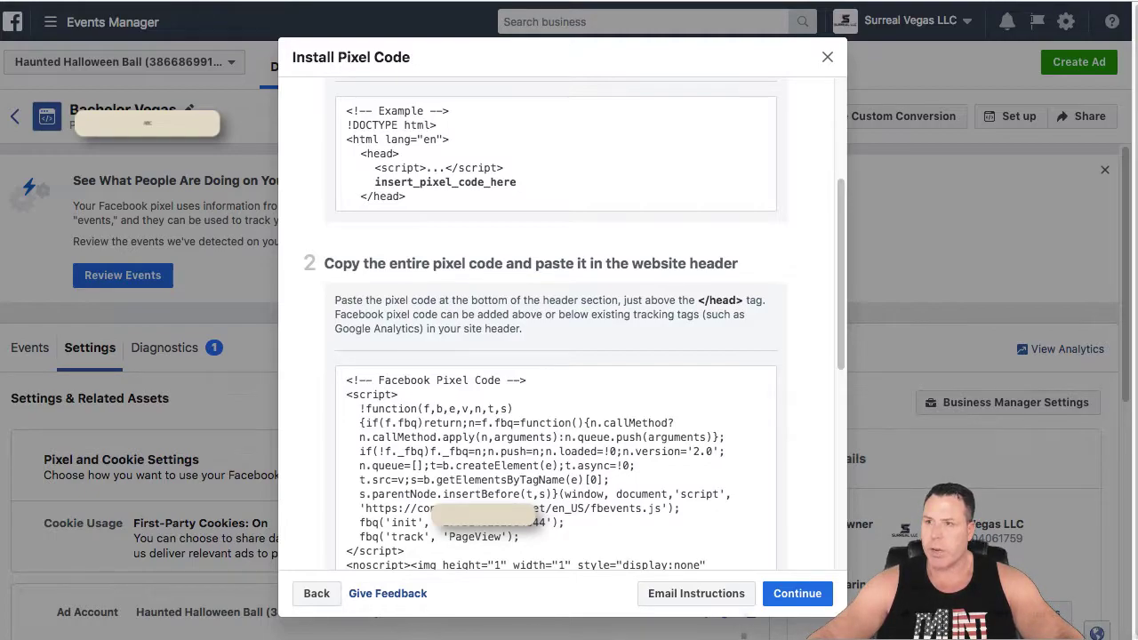
Step: Bring up the notes window, enlarge it, and replace all its text with the copied pixel code
drag(1128, 1, 413, 2)
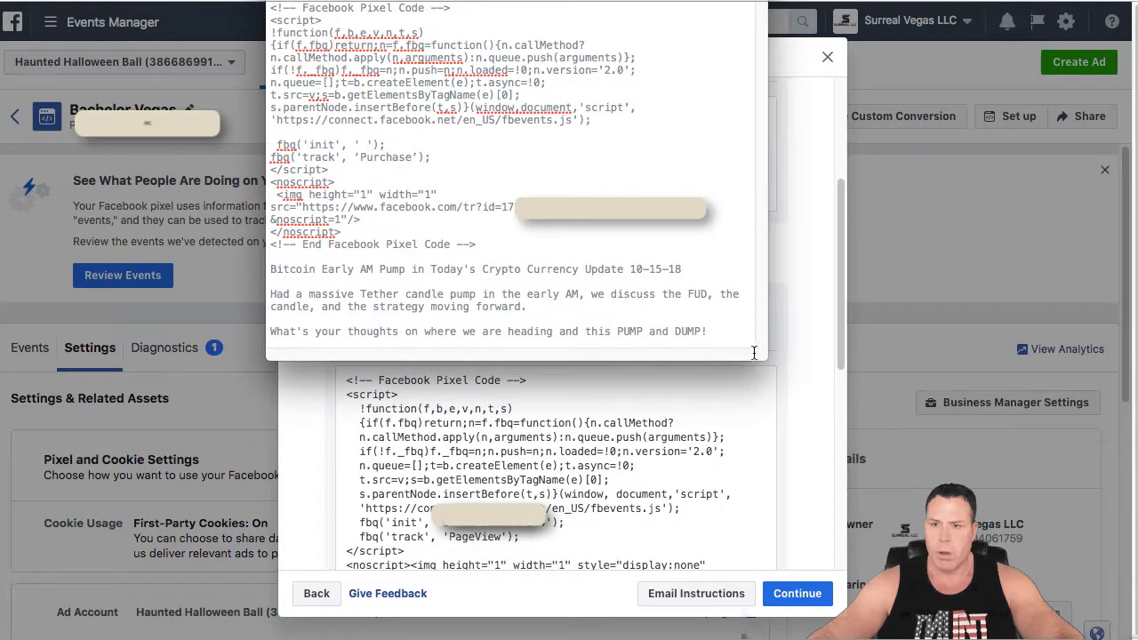
drag(759, 352, 779, 409)
drag(727, 344, 267, 7)
key(BackSpace)
right_click(343, 30)
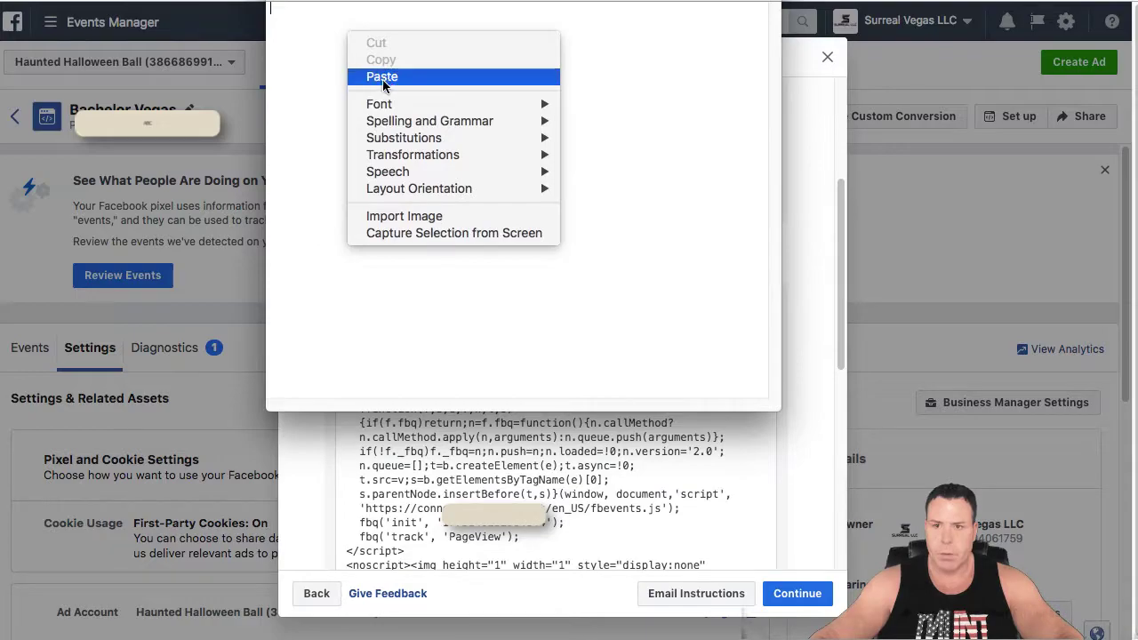
click(418, 79)
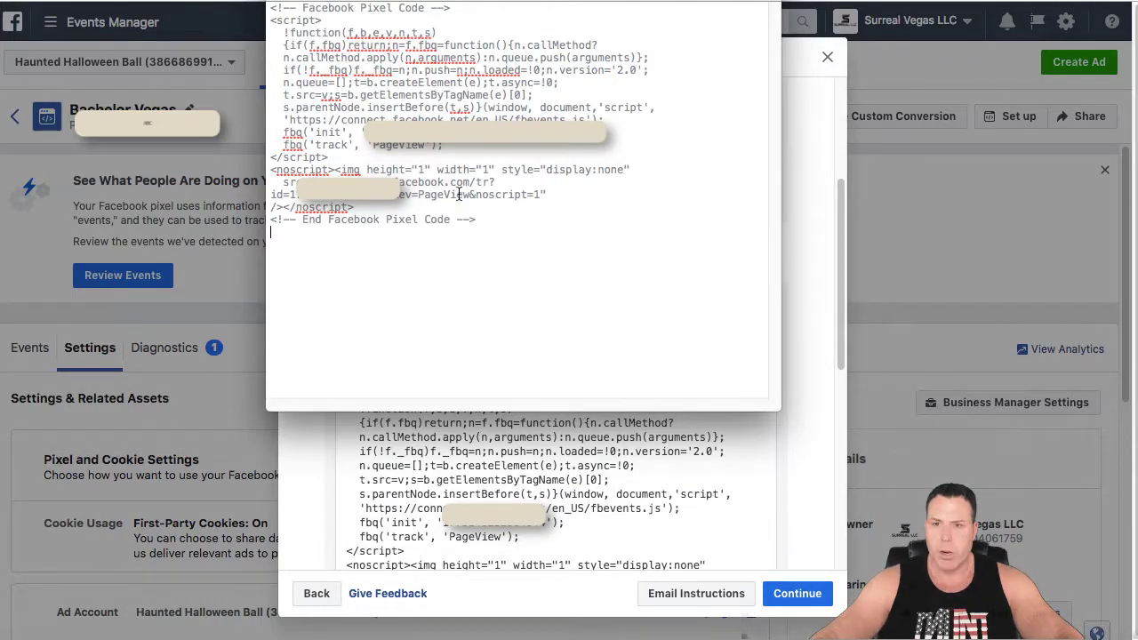
Step: Copy the pixel ID from the fbq('init') line in the notes, and close the pixel code installation dialog
drag(463, 132, 367, 131)
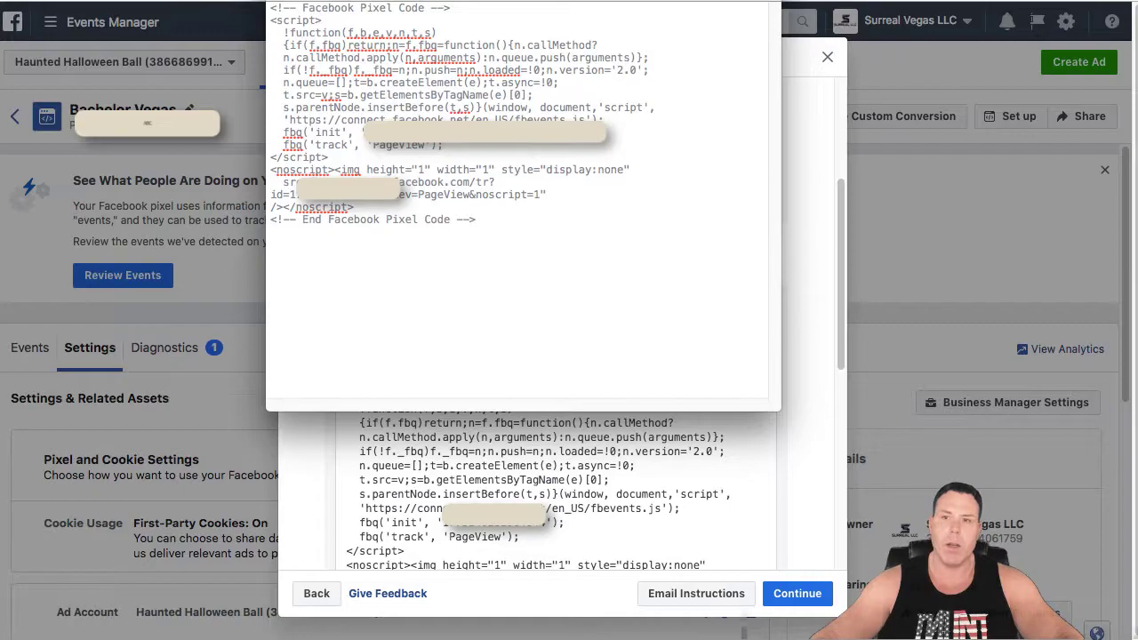
right_click(391, 138)
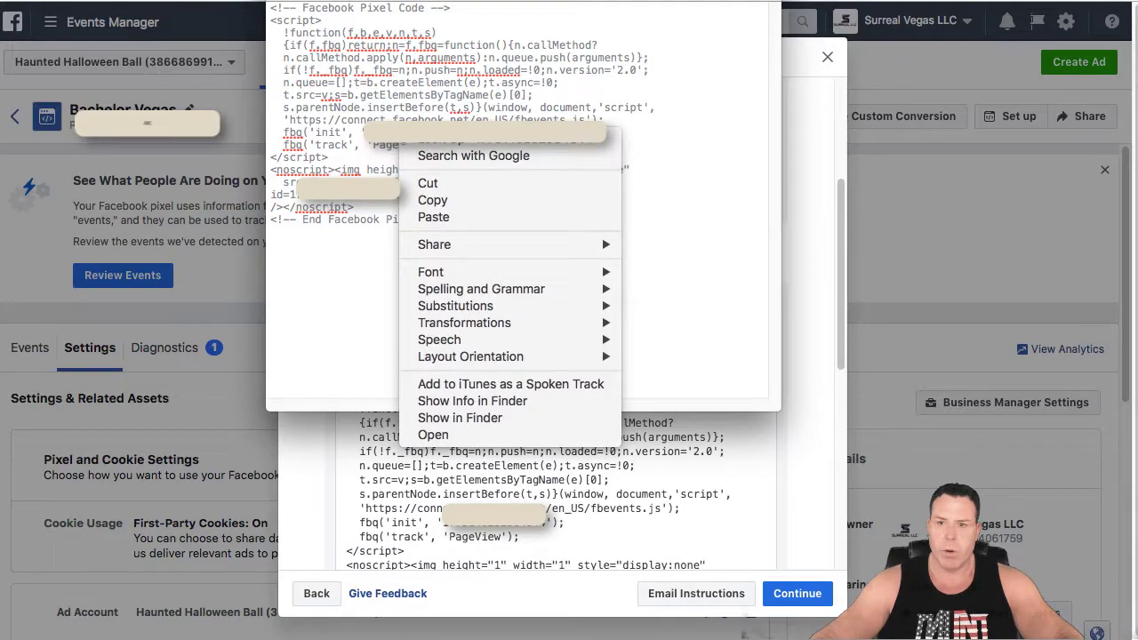
click(444, 207)
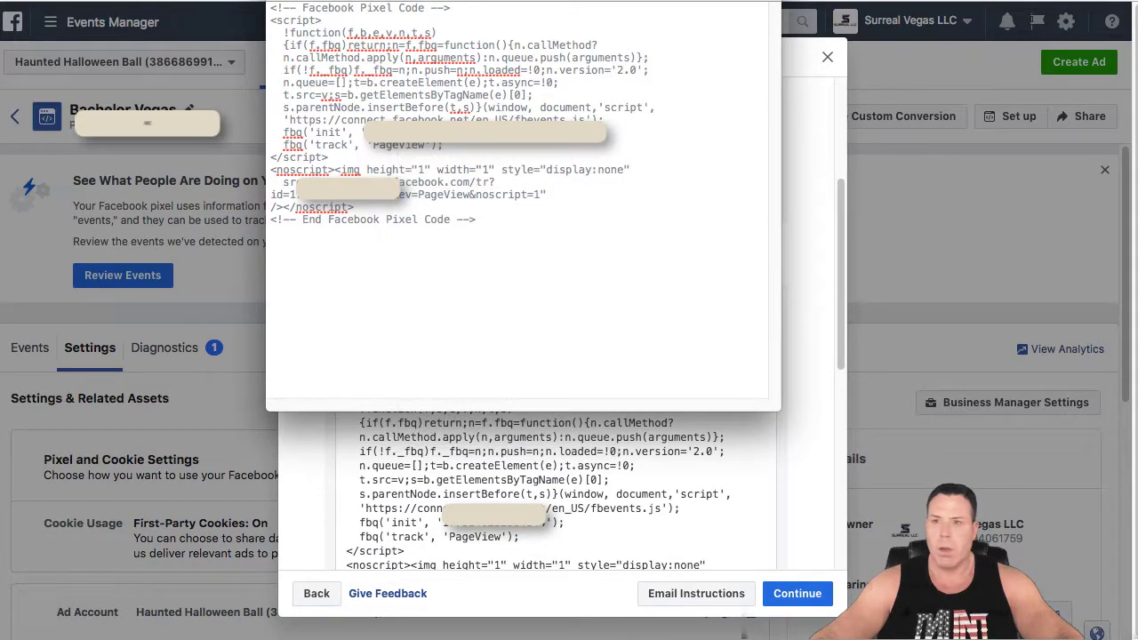
drag(524, 0, 1137, 0)
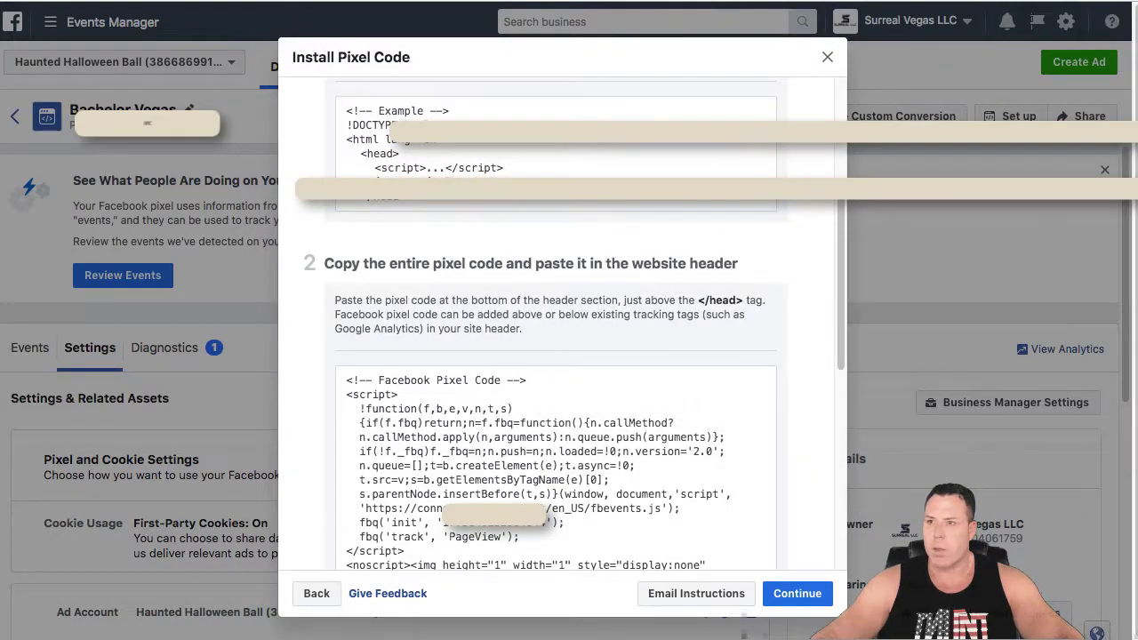
click(829, 58)
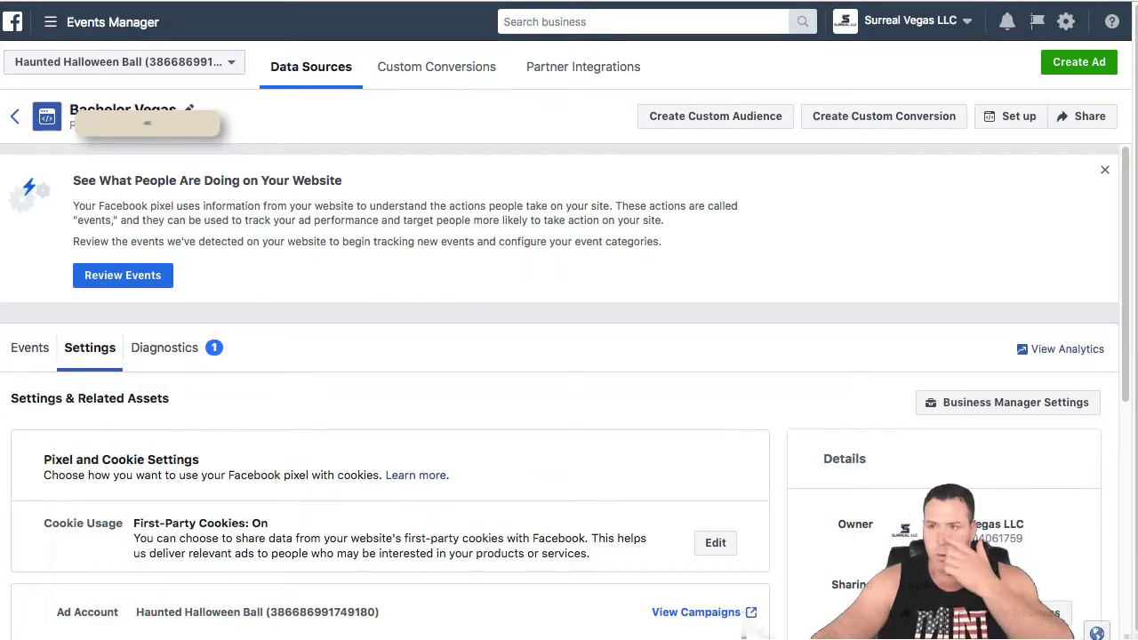
Step: Switch to Eventbrite and open the Halloween event's existing Facebook Pixel for editing among its tracking pixels
key(ctrl+Tab)
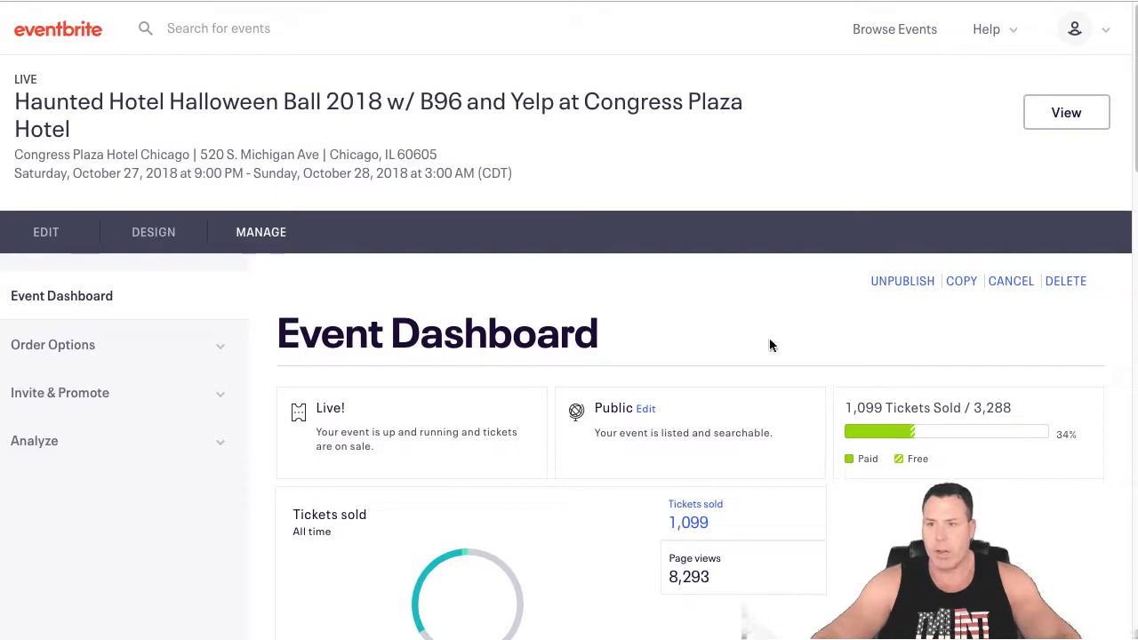
scroll(116, 308, down, 1)
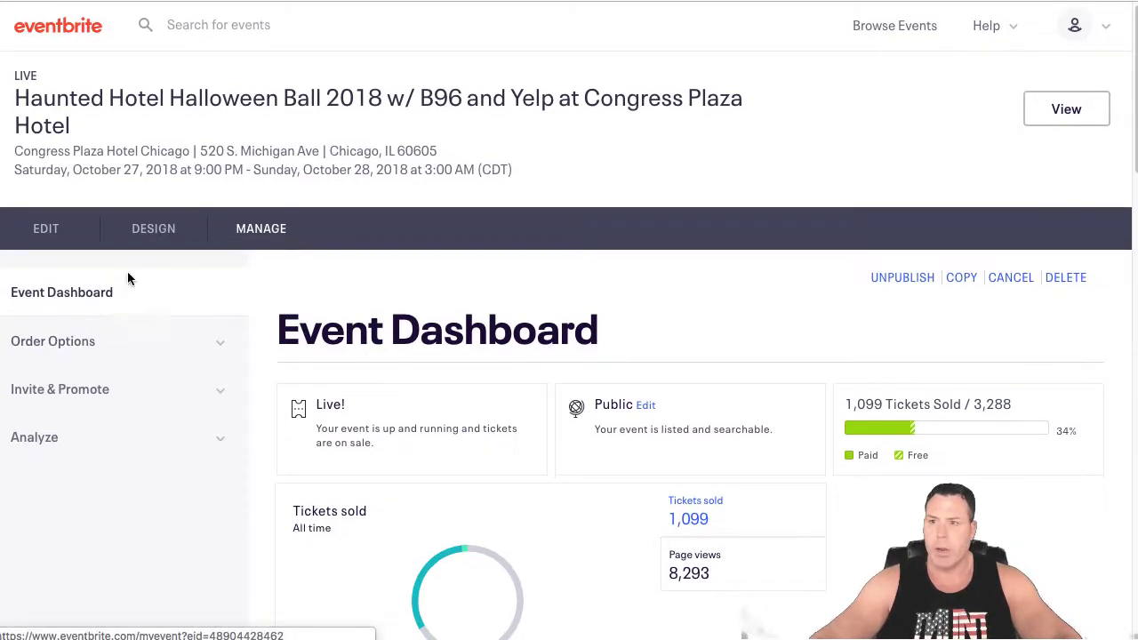
click(46, 440)
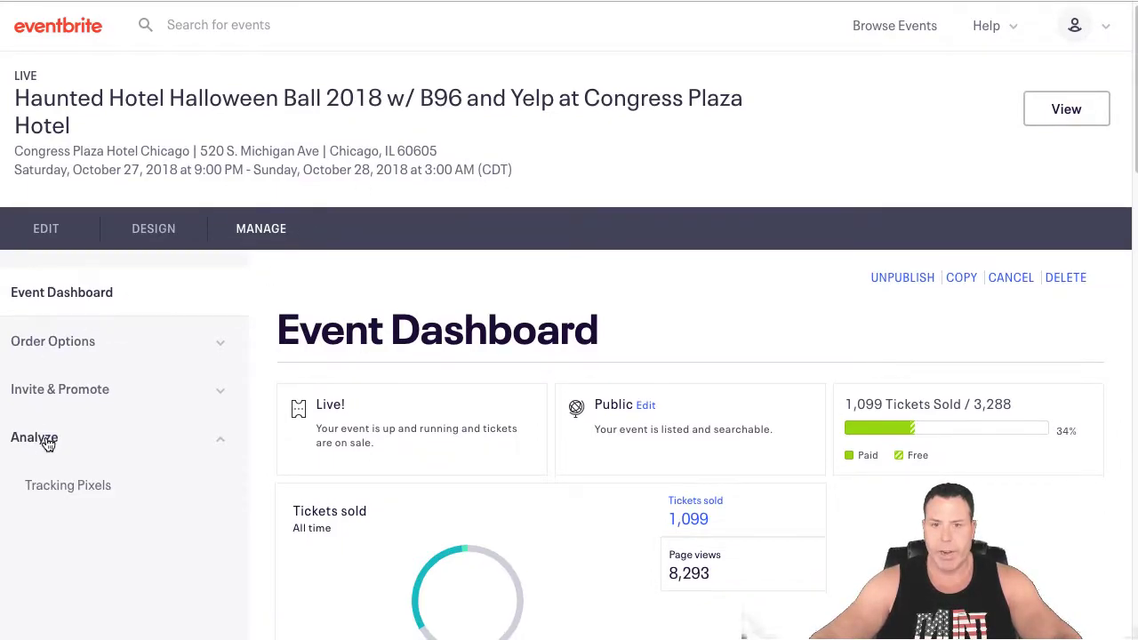
click(68, 486)
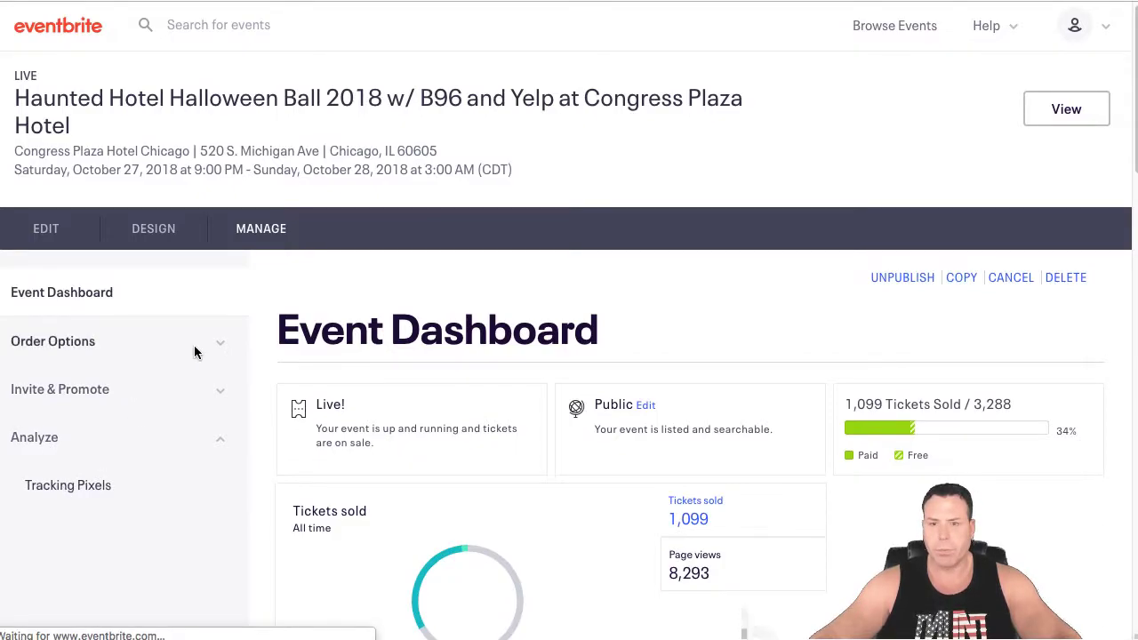
scroll(440, 293, down, 3)
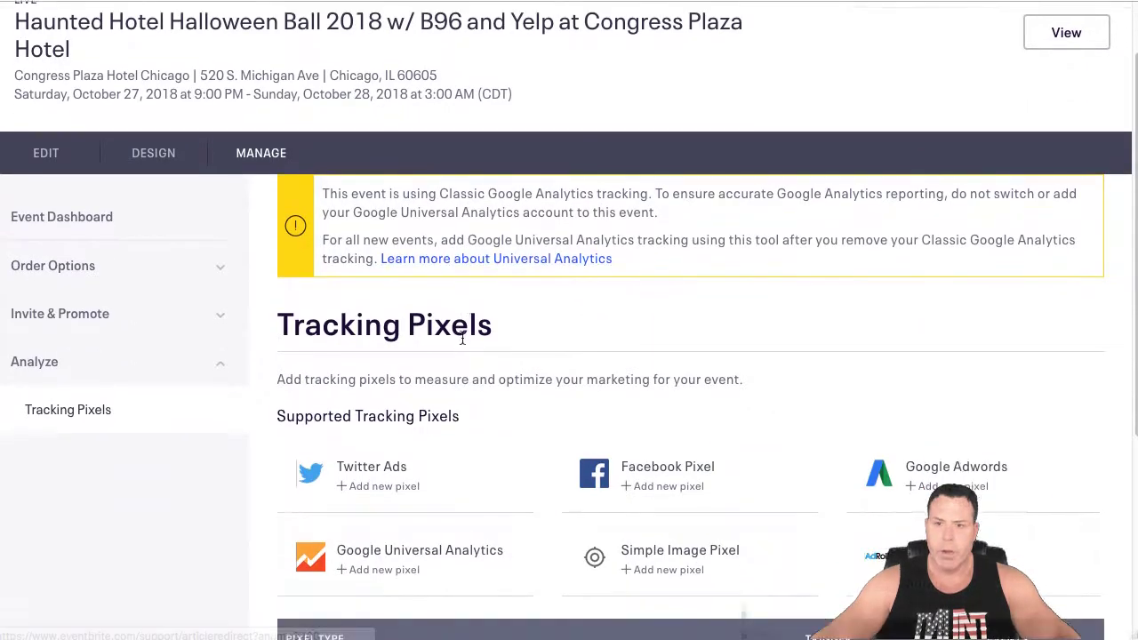
scroll(629, 489, down, 3)
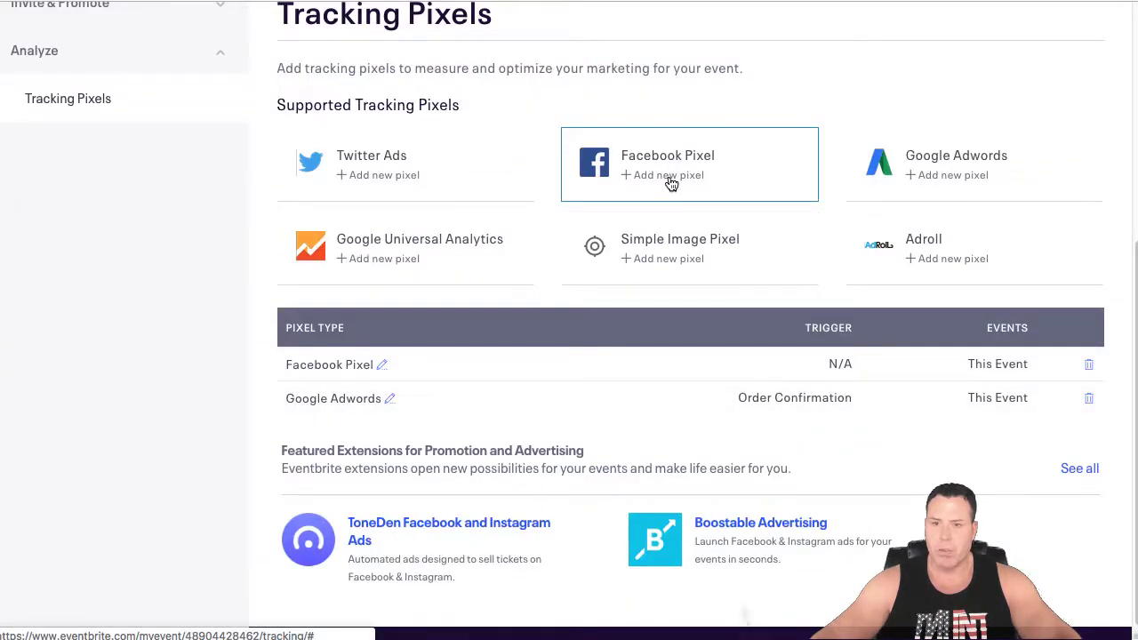
click(382, 364)
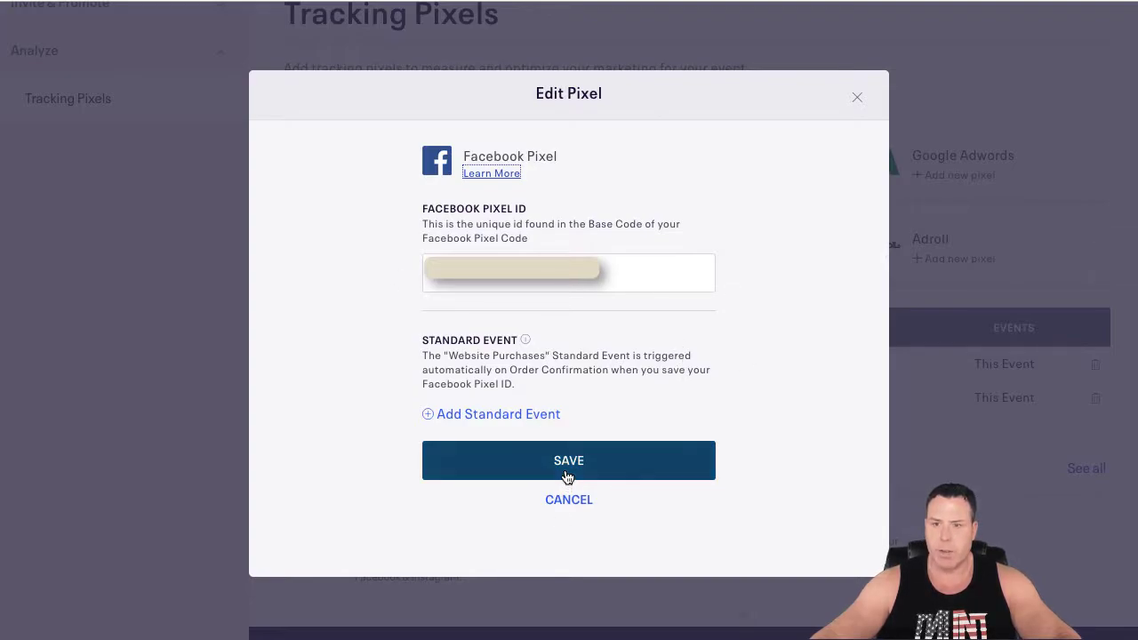
Step: Try adding a standard event to the Facebook Pixel and review the event page options it offers
click(482, 416)
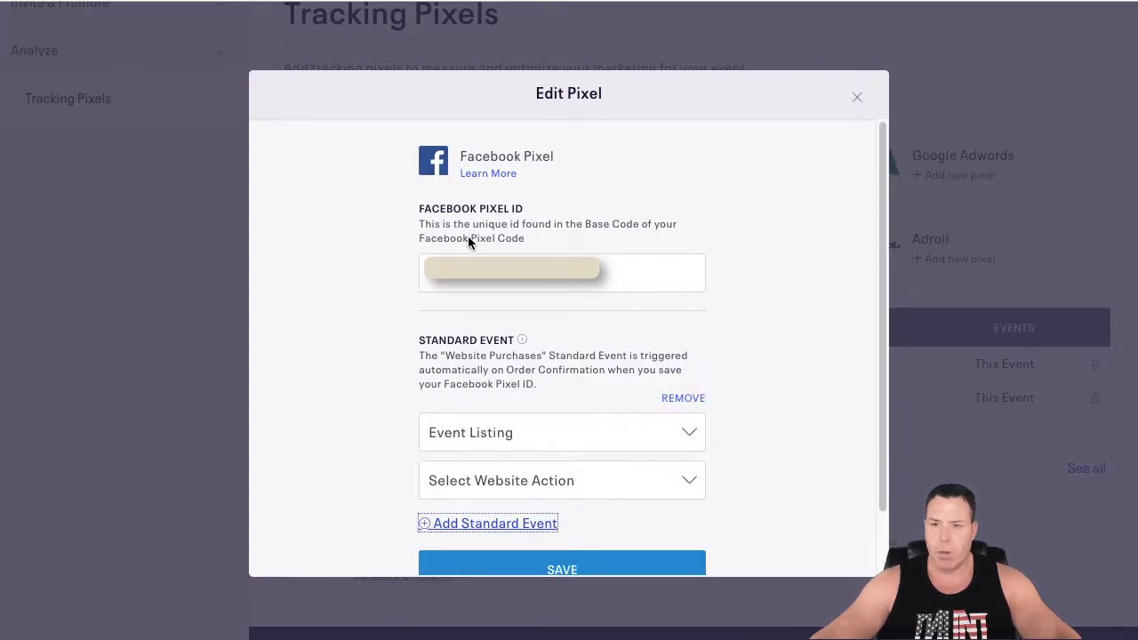
click(668, 445)
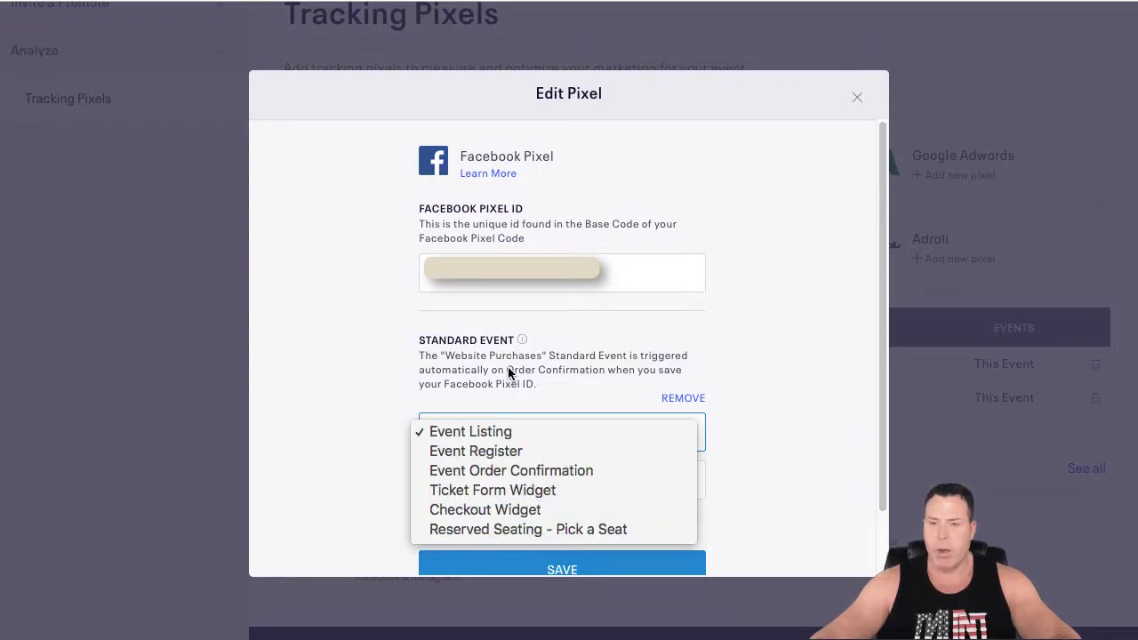
click(703, 412)
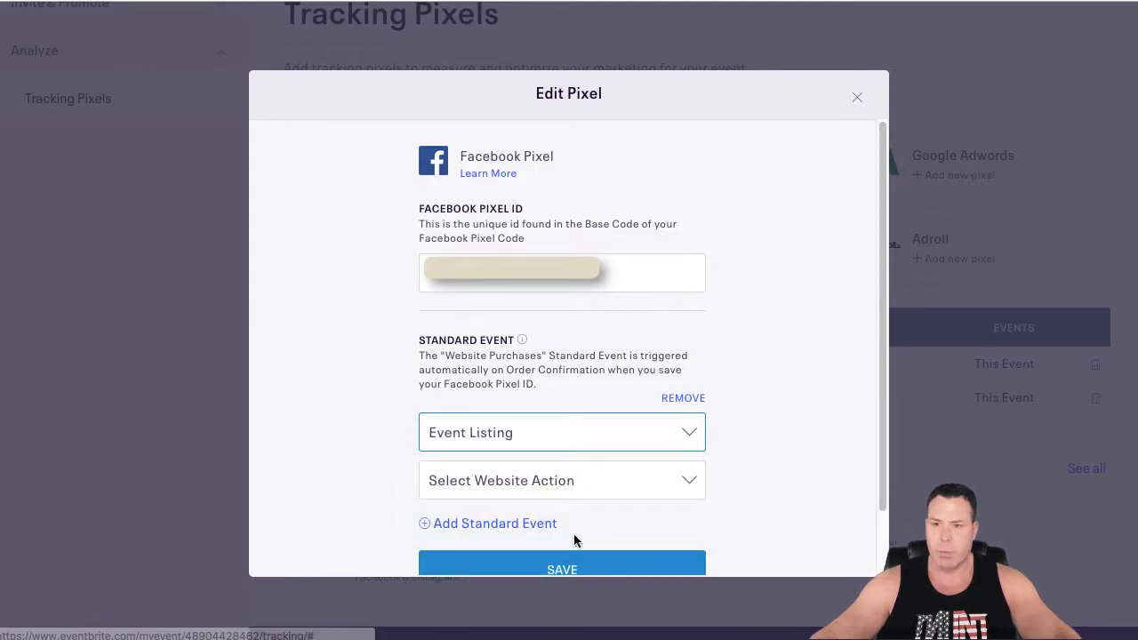
click(668, 399)
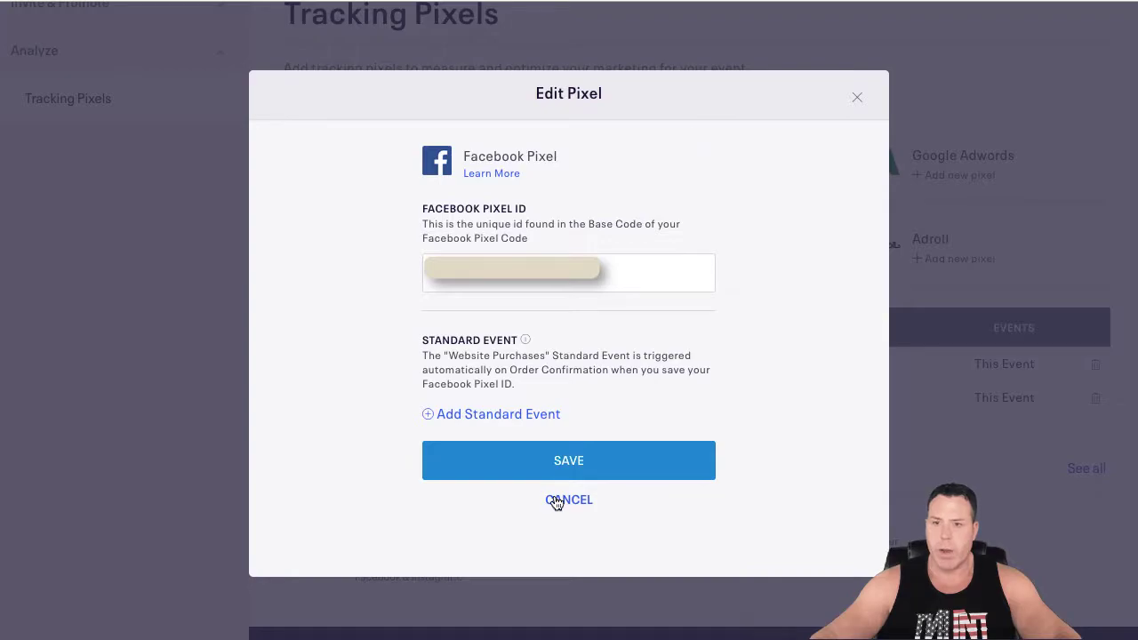
Step: Save the Facebook Pixel for the Eventbrite event and return to Facebook Events Manager
click(586, 445)
scroll(479, 414, up, 2)
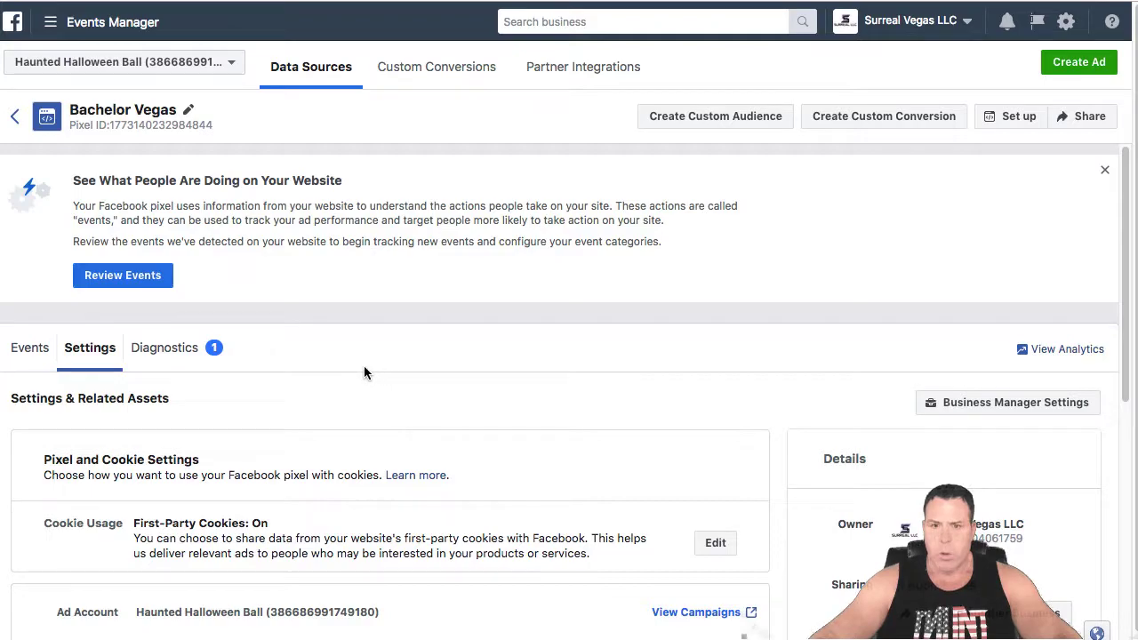
Step: Start a new custom conversion on the Bachelor Vegas pixel with All URL Traffic as the website event
click(436, 70)
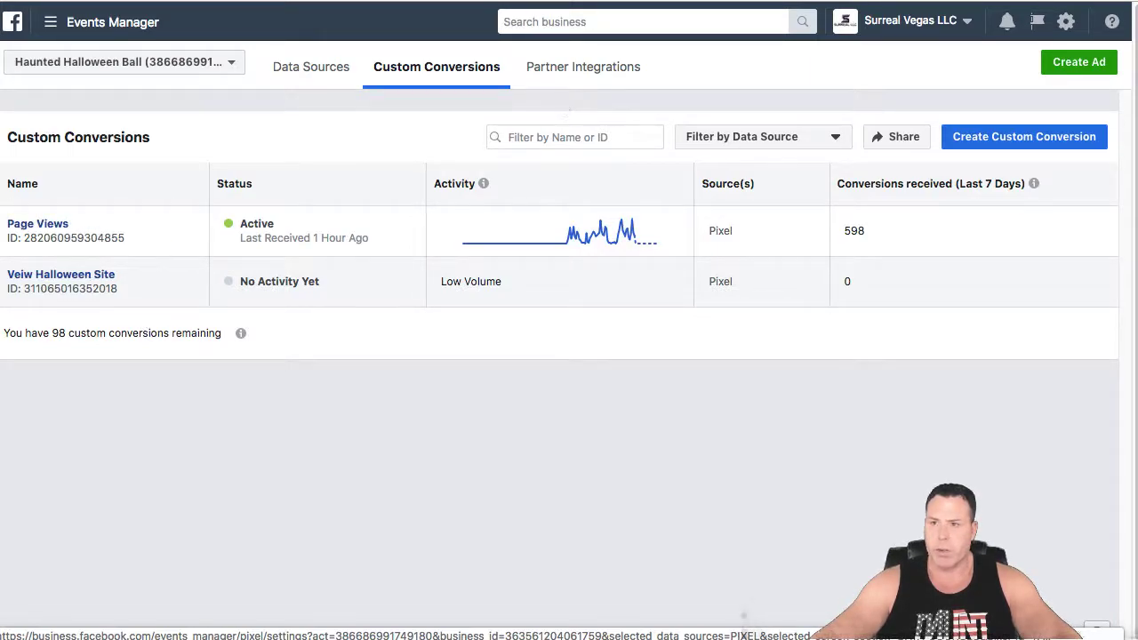
click(1066, 64)
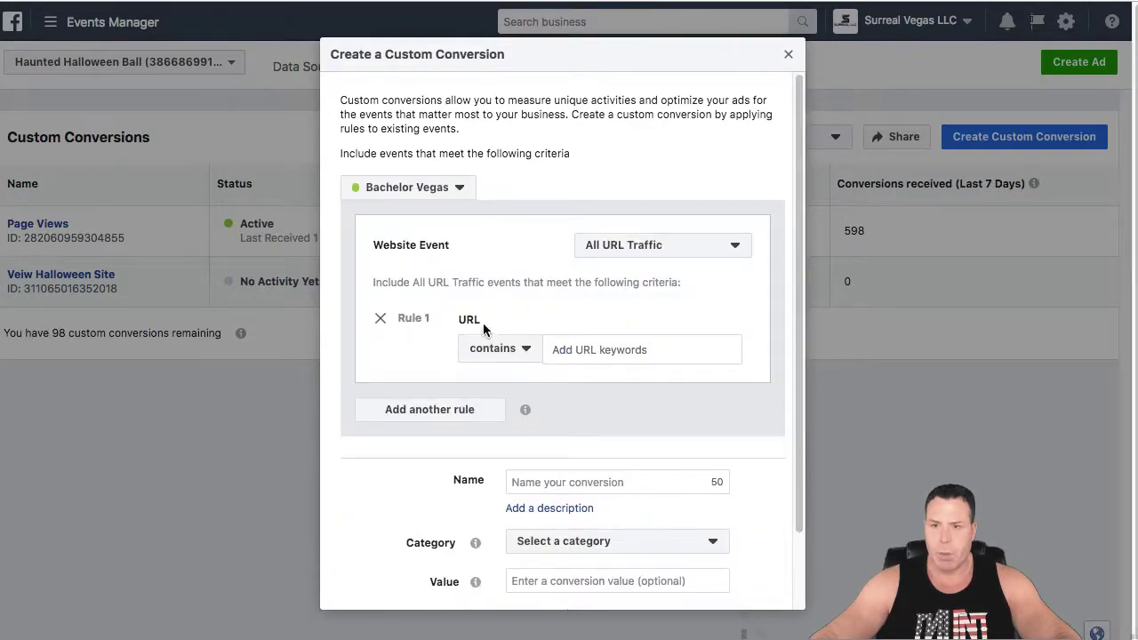
click(653, 255)
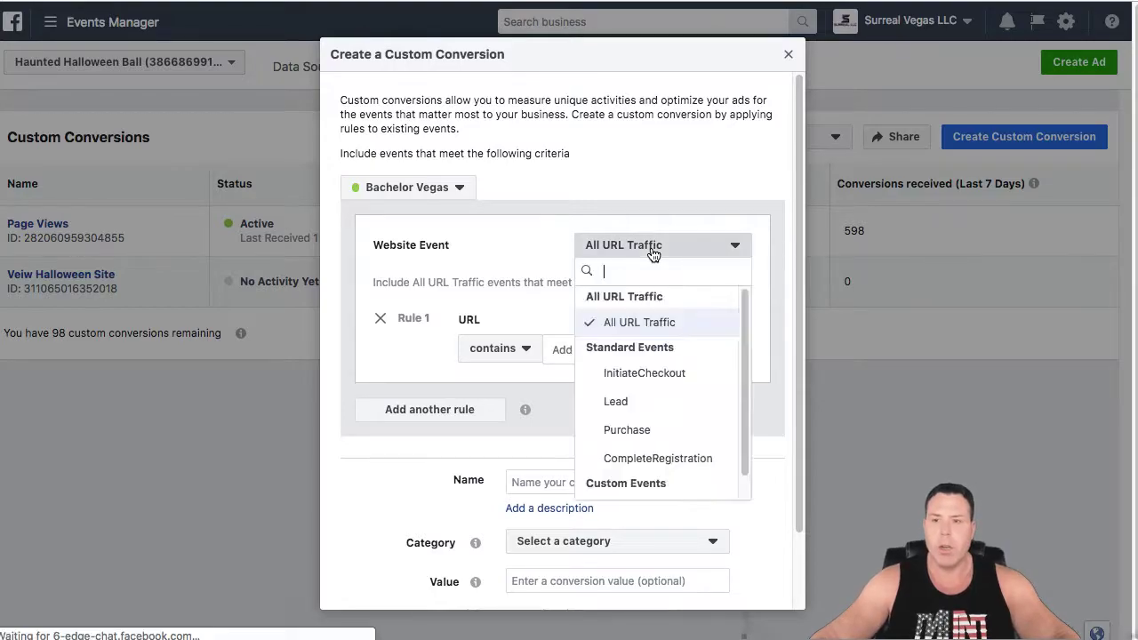
click(650, 326)
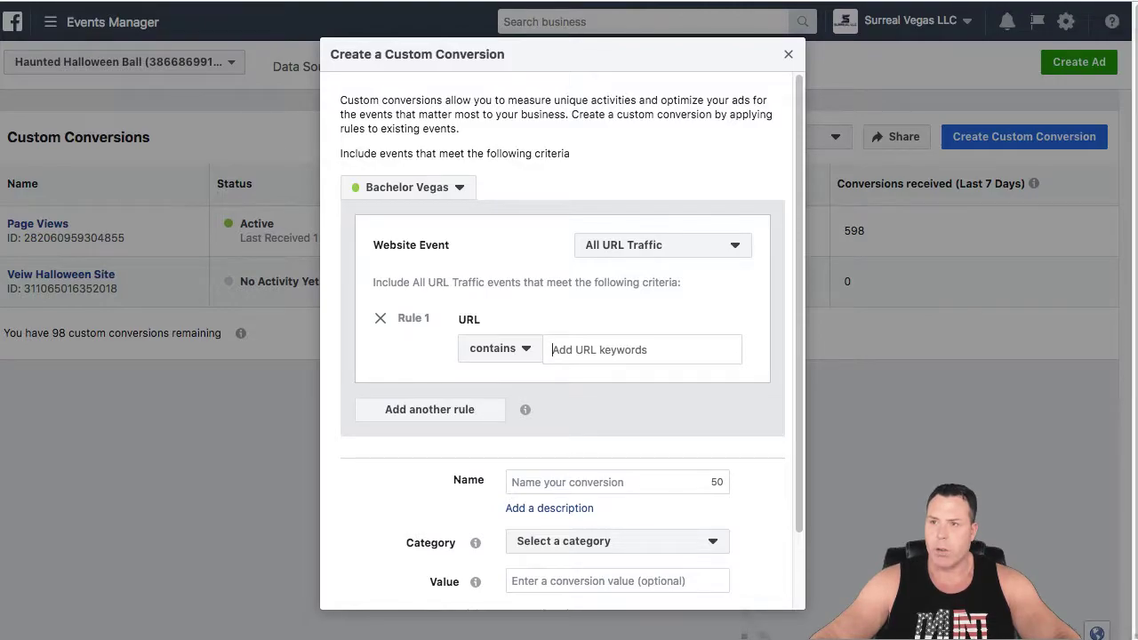
Step: Open the Haunted Halloween Ball website, hauntedhalloweenball.com, in a new browser tab
key(super+t)
text(Hak)
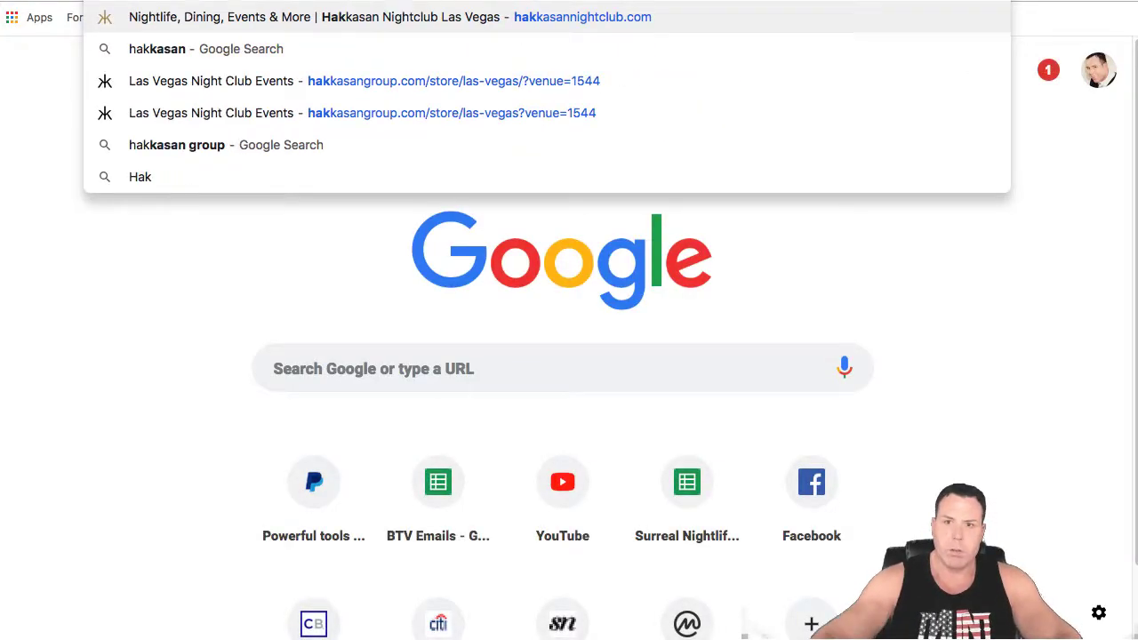
key(BackSpace)
key(BackSpace)
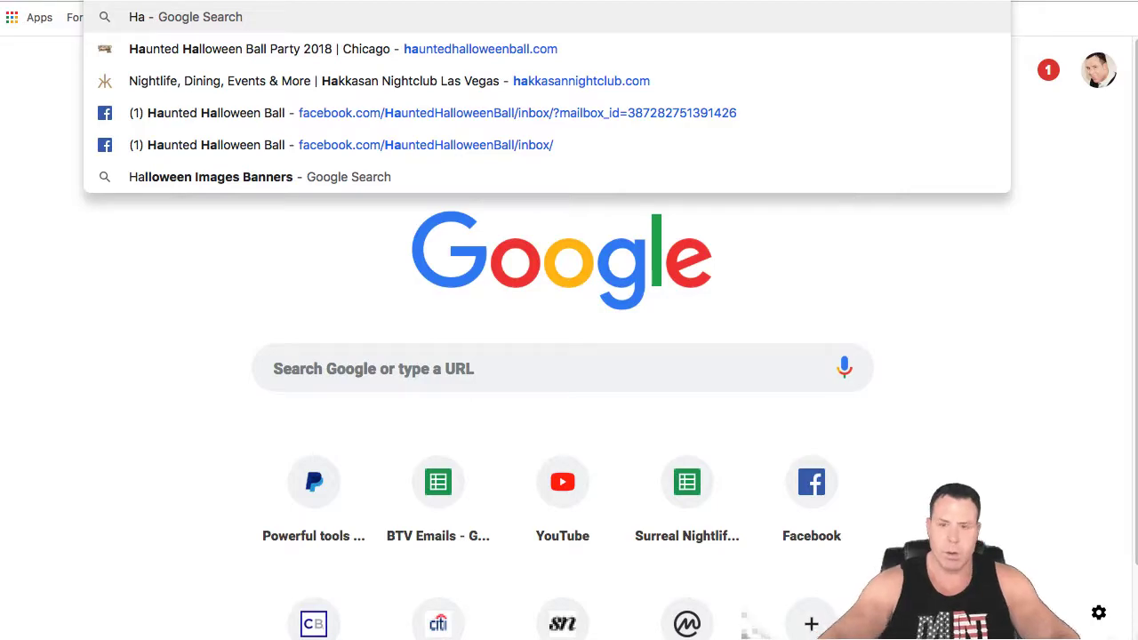
key(BackSpace)
click(254, 51)
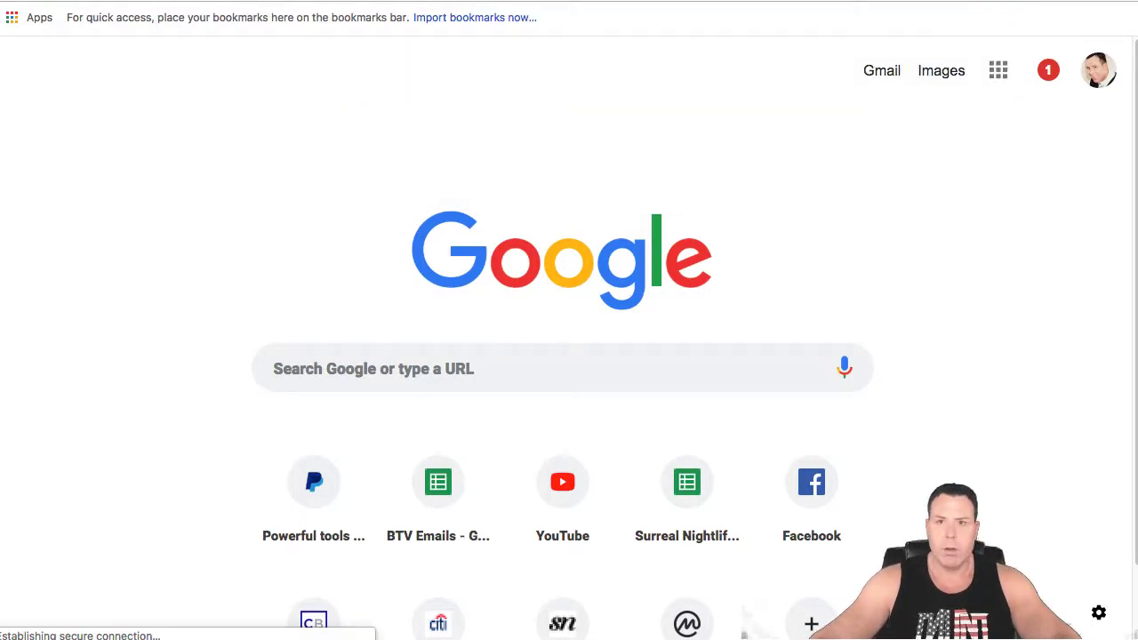
right_click(190, 10)
click(230, 88)
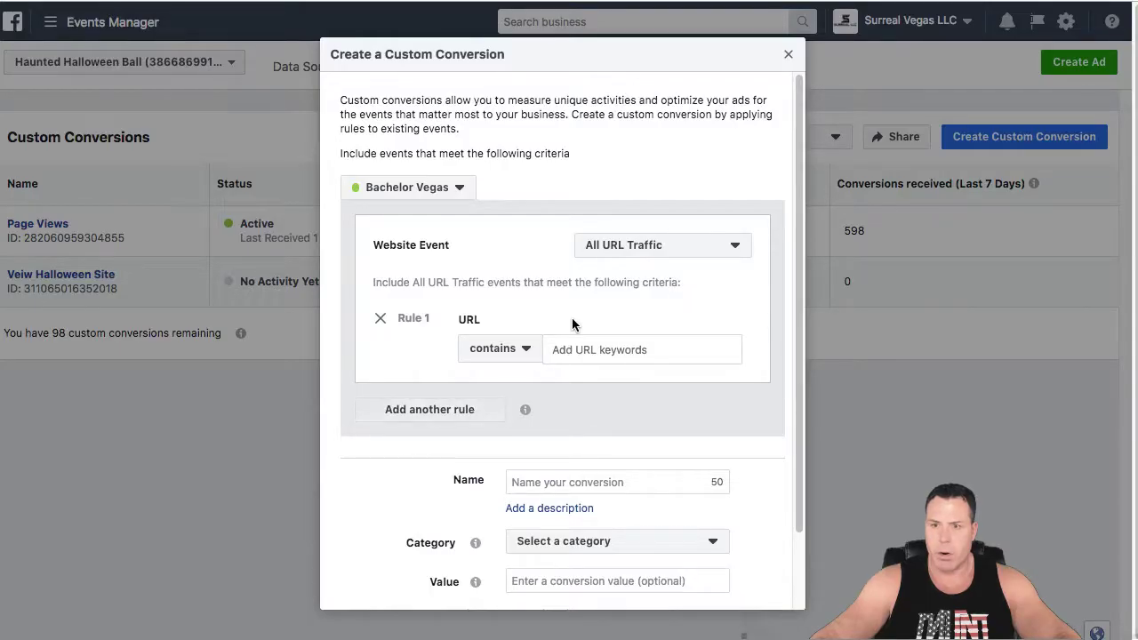
right_click(570, 351)
click(609, 466)
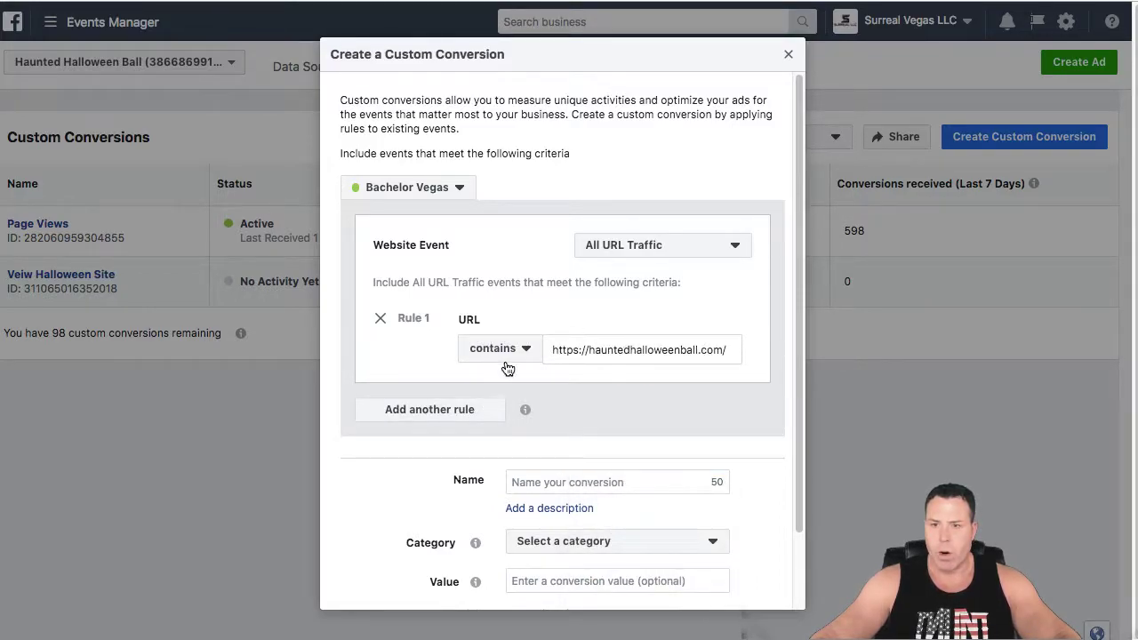
Step: Name the custom conversion View Halloween Site
click(585, 482)
text(BV)
key(BackSpace)
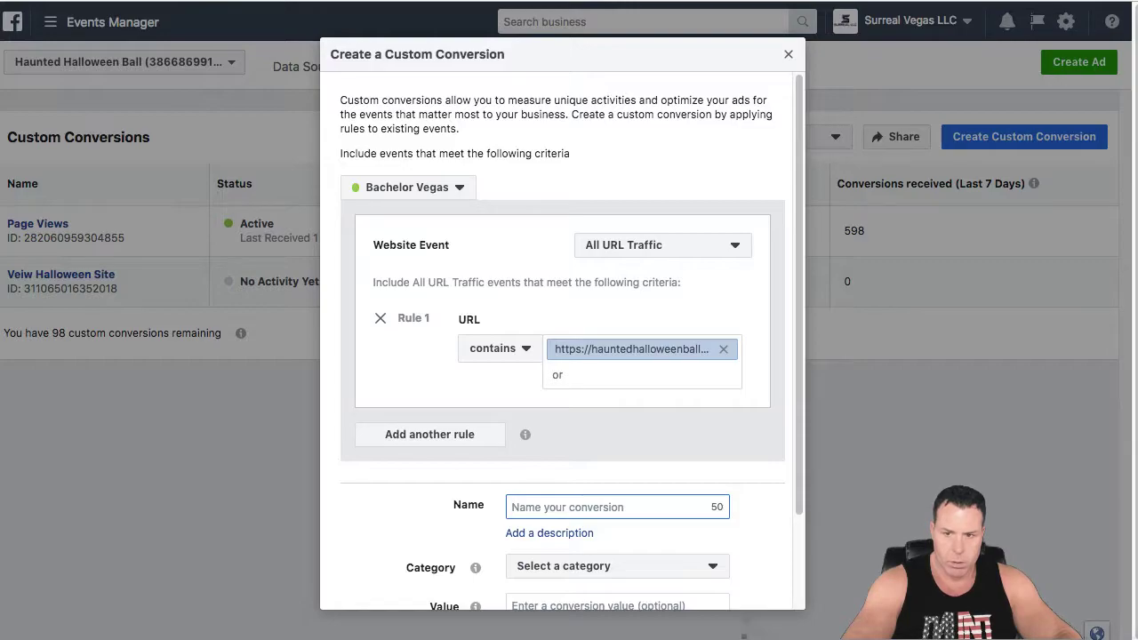
text(Vie)
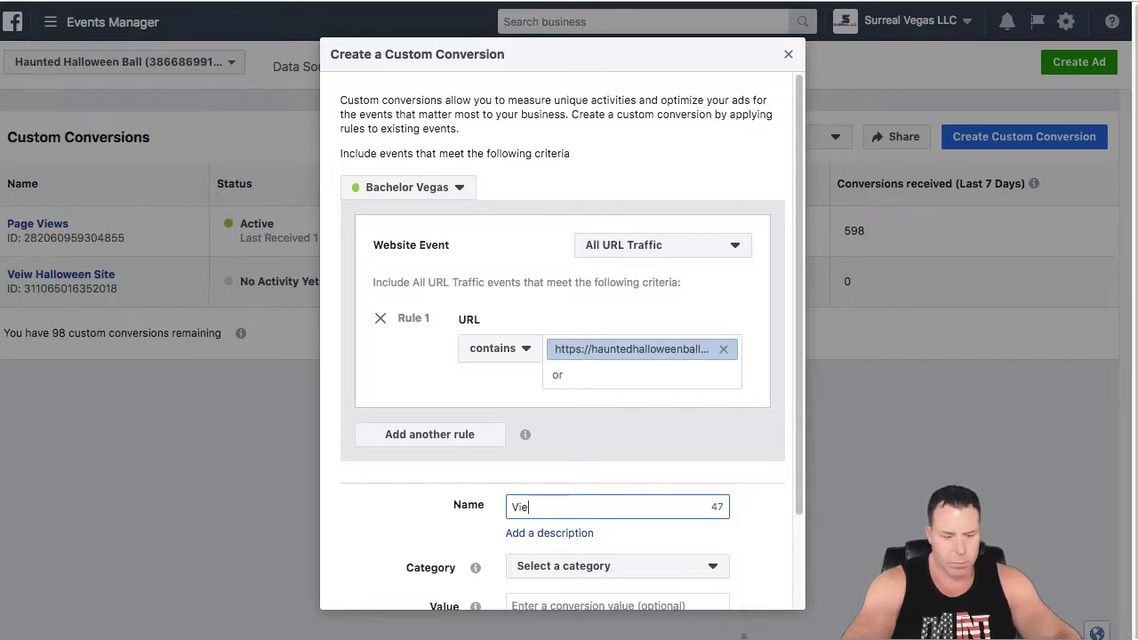
text(wqHalloween Site)
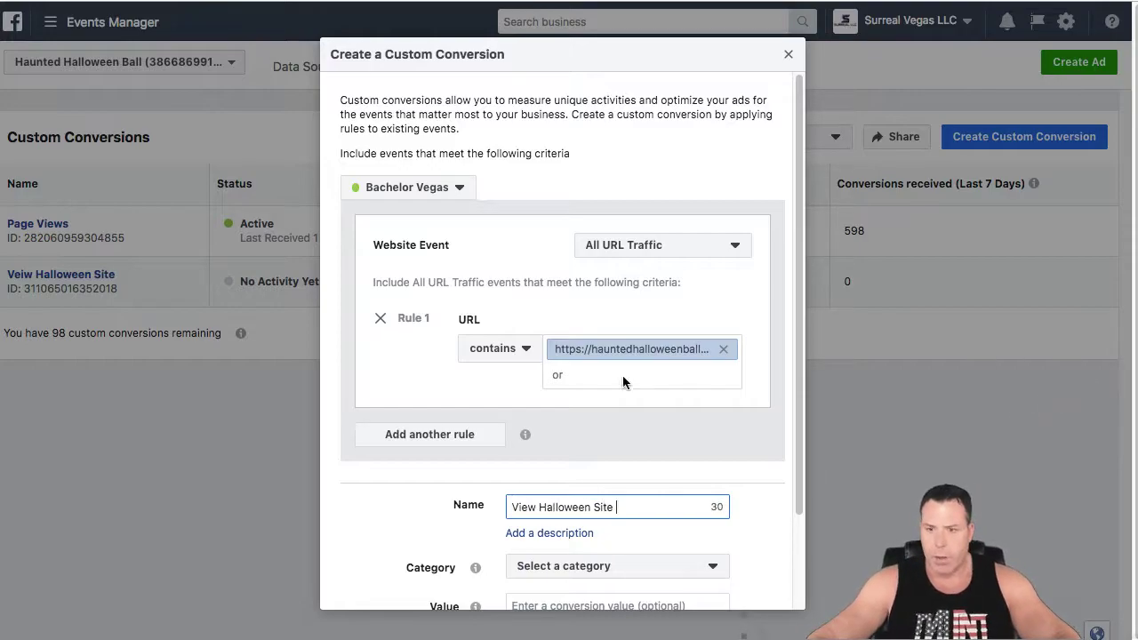
Step: Set the custom conversion's category to View Content and close the form without creating it
click(615, 571)
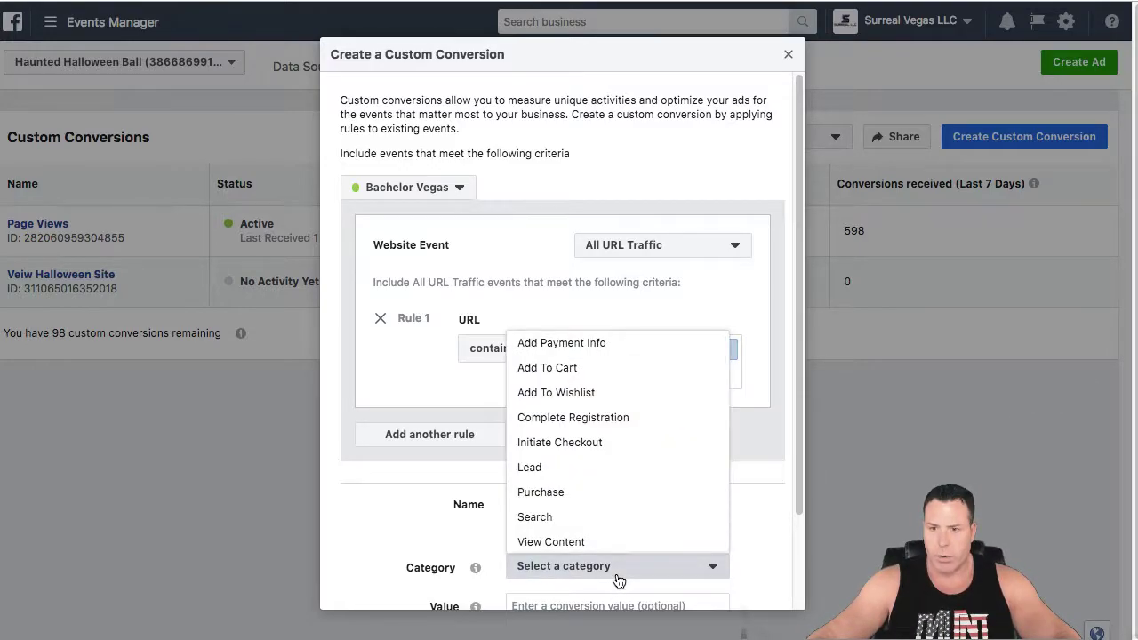
click(563, 544)
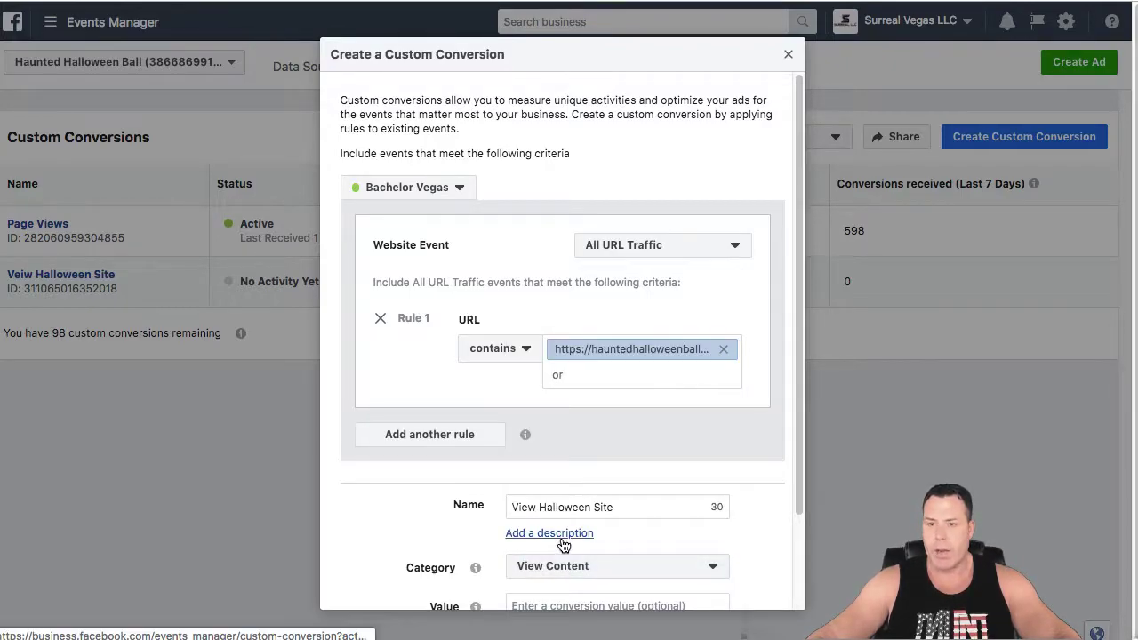
scroll(595, 451, down, 3)
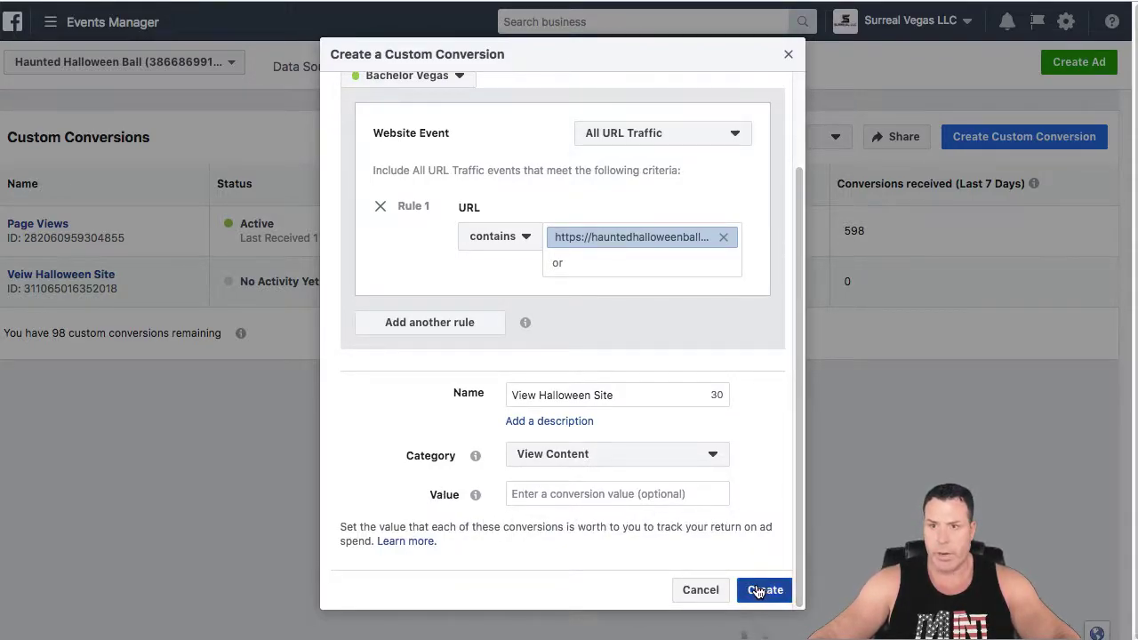
click(788, 54)
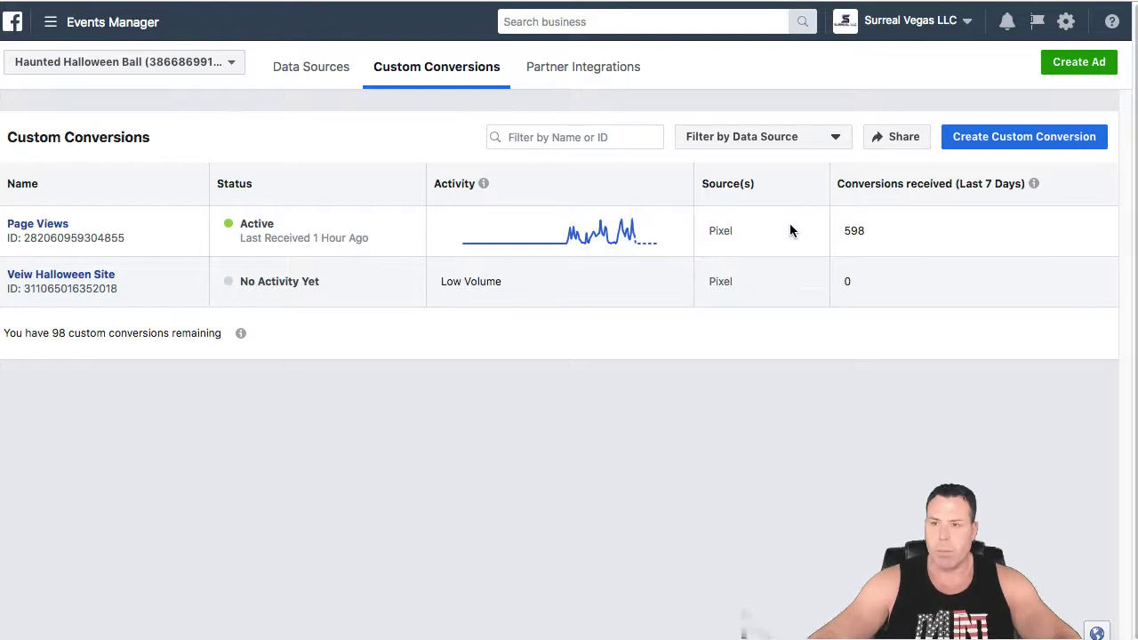
Step: Open the Audiences section of the Asset Library for the Haunted Halloween Ball ad account
mouse_move(658, 240)
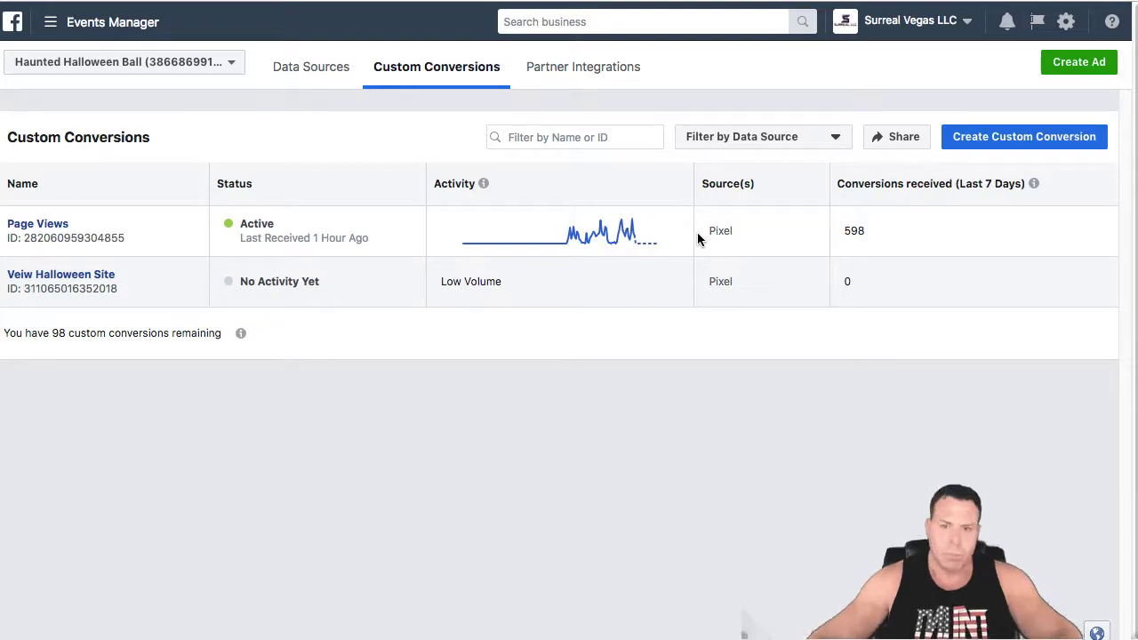
click(50, 22)
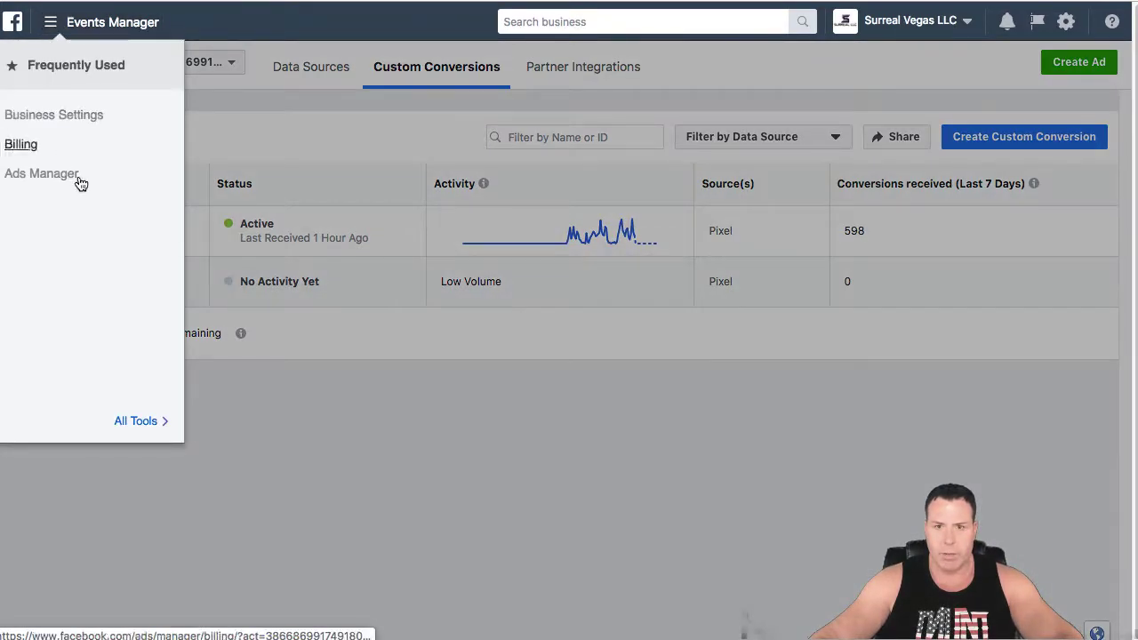
click(125, 421)
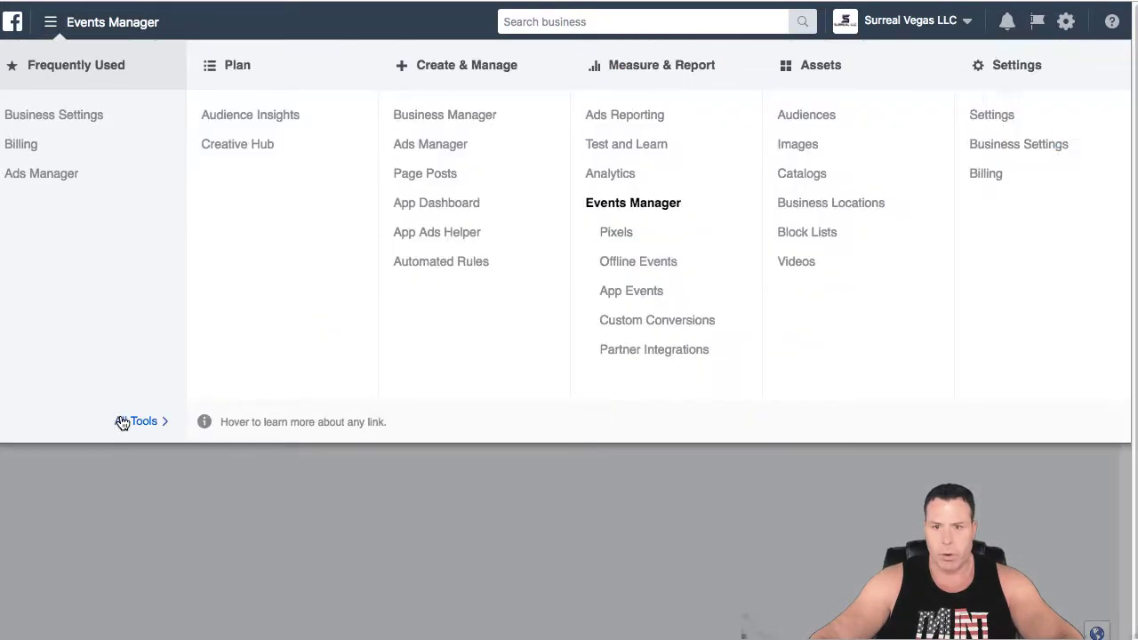
click(803, 120)
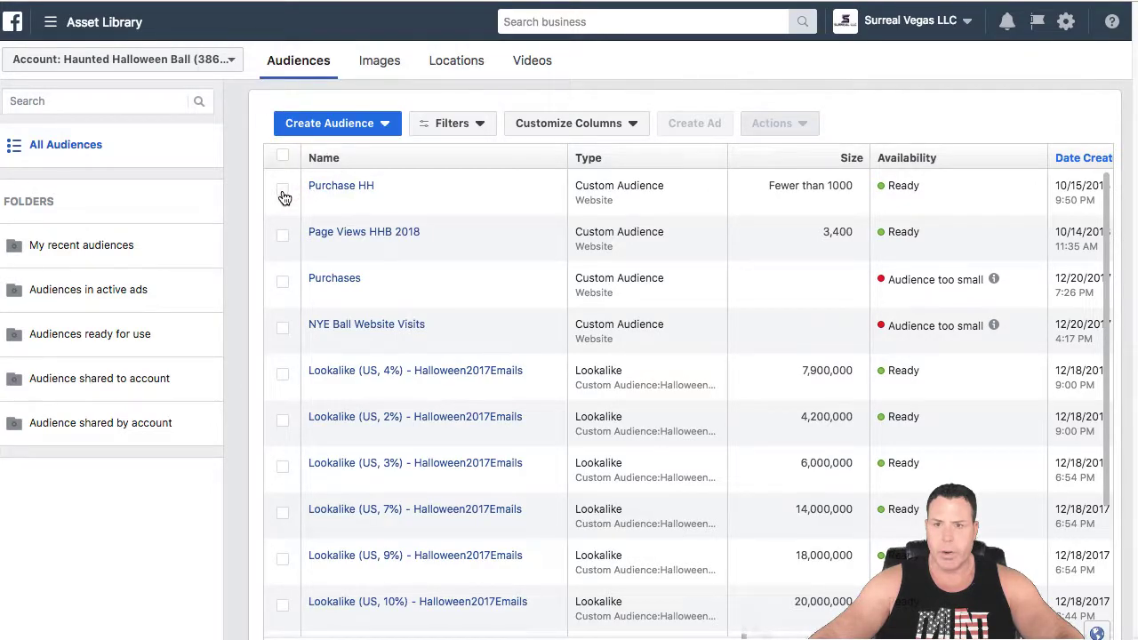
Step: Start a new custom audience based on Website Traffic
click(389, 126)
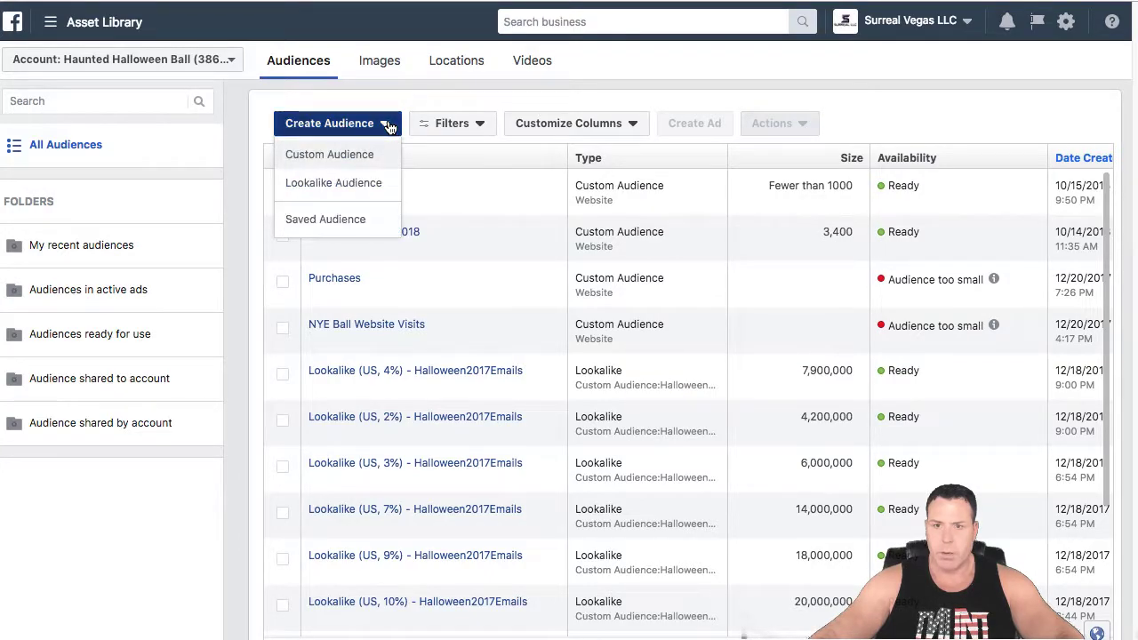
click(359, 156)
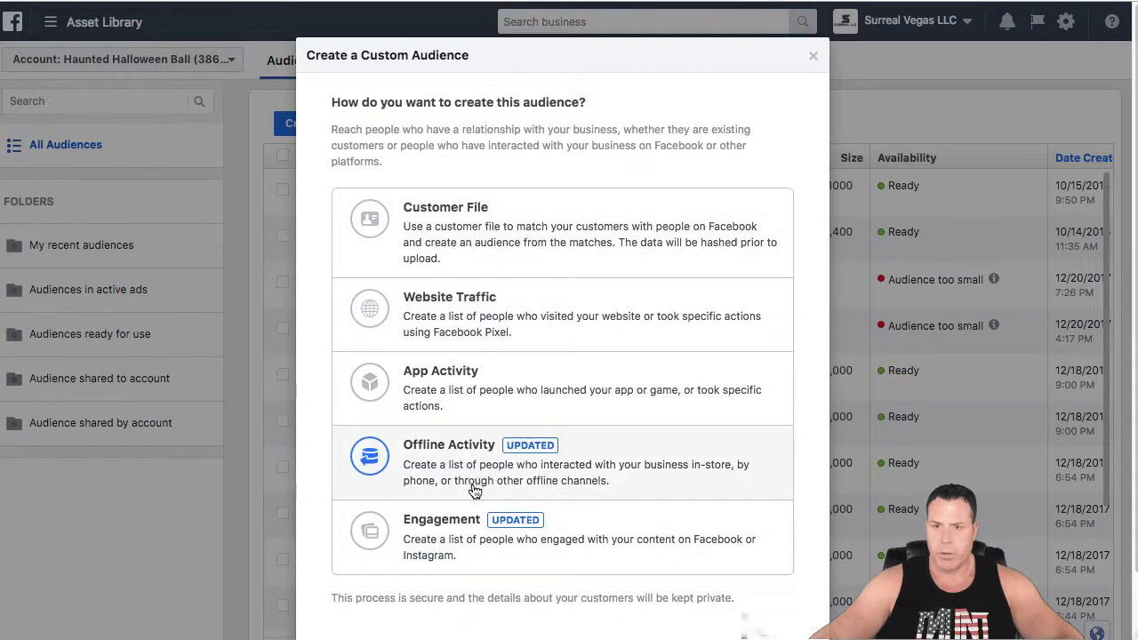
scroll(465, 480, down, 1)
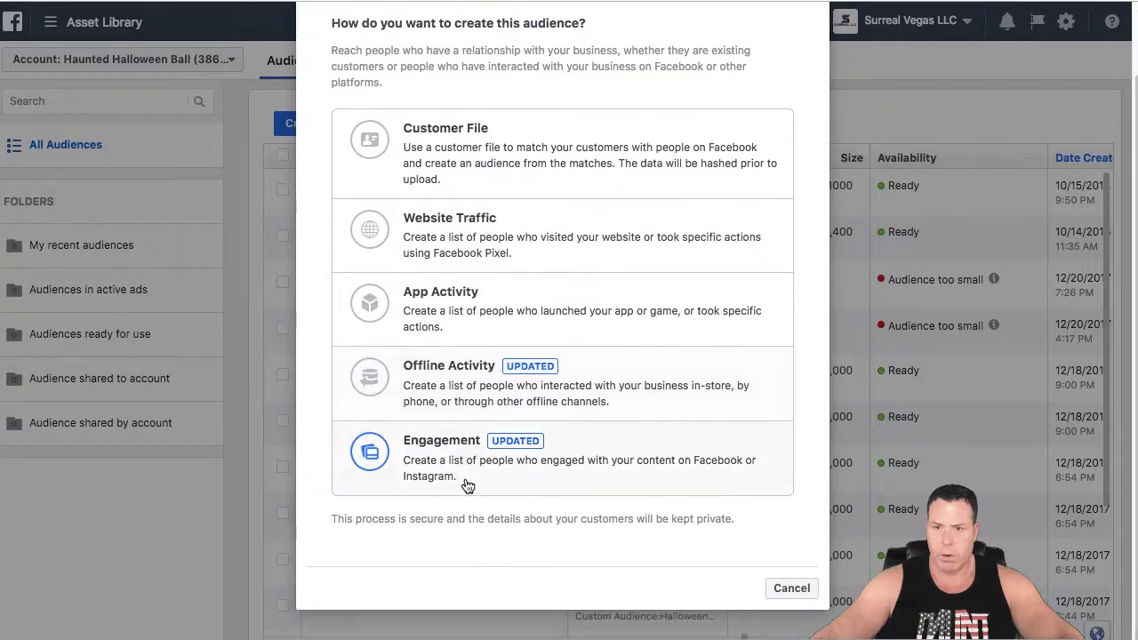
click(455, 240)
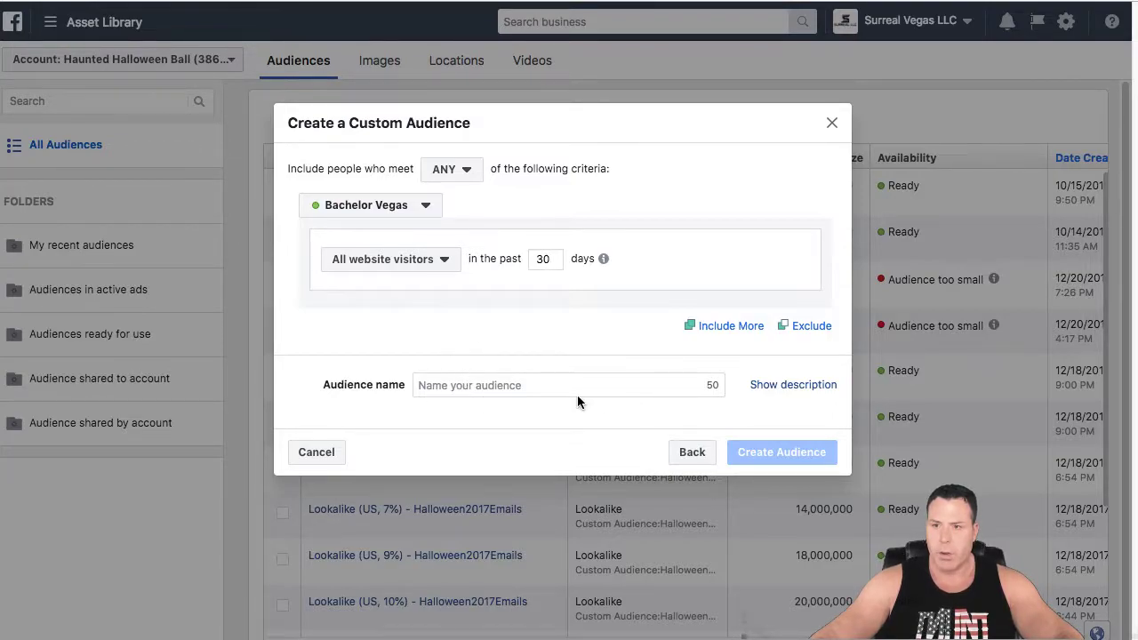
Step: Enter a provisional audience name and set the Bachelor Vegas pixel criterion to the Purchase event, keeping ANY matching and 30 days
click(466, 387)
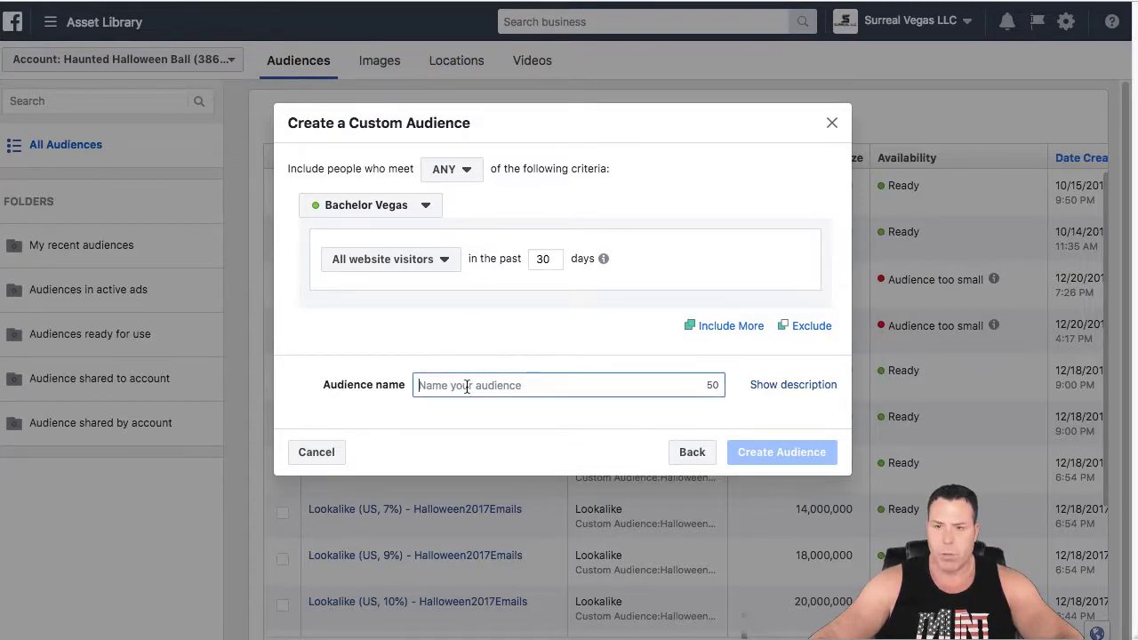
text(Purchasd)
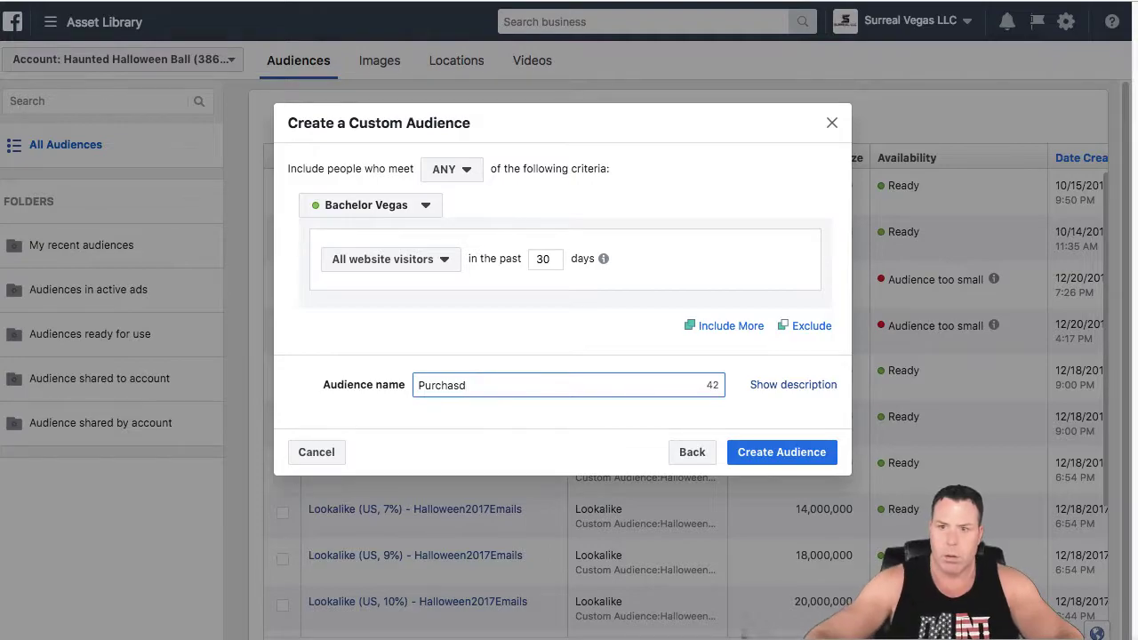
click(476, 171)
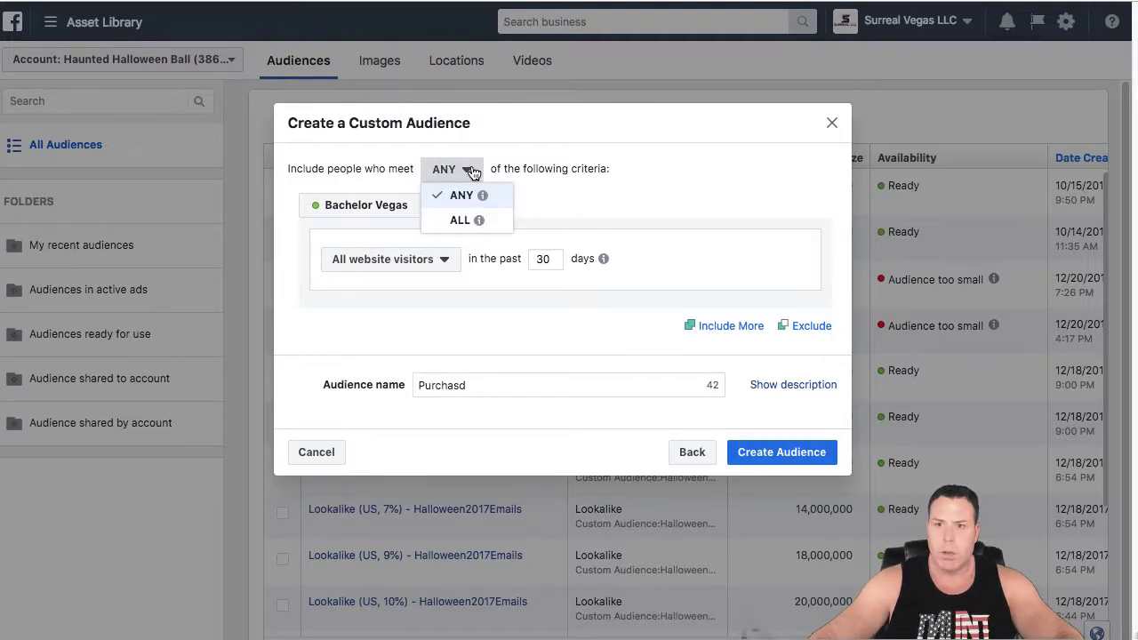
click(465, 173)
click(426, 258)
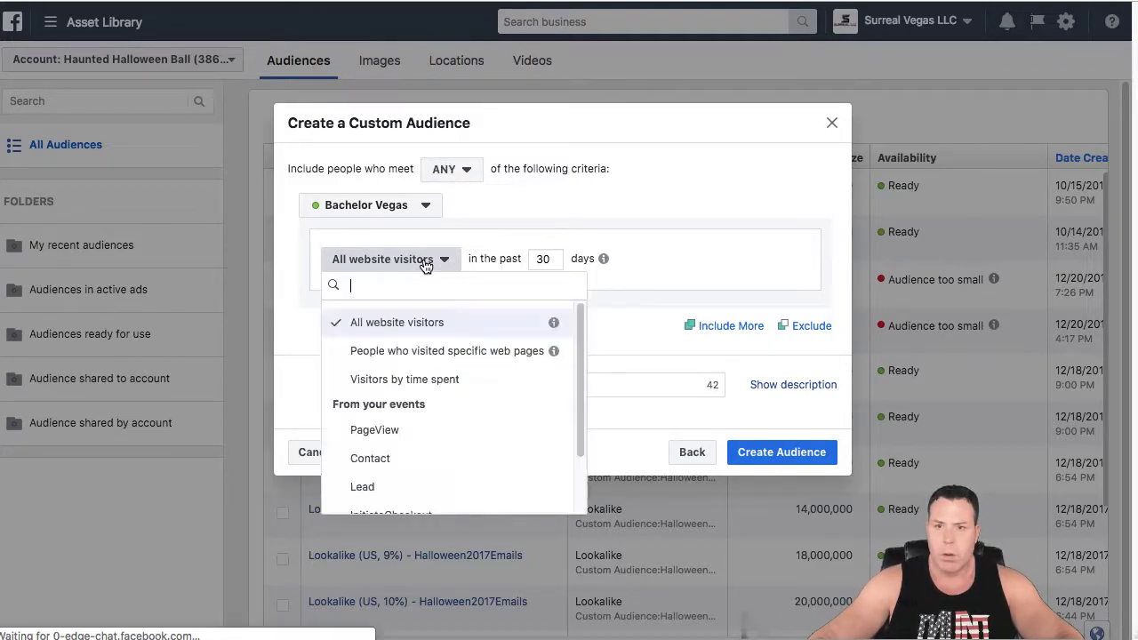
scroll(394, 478, down, 2)
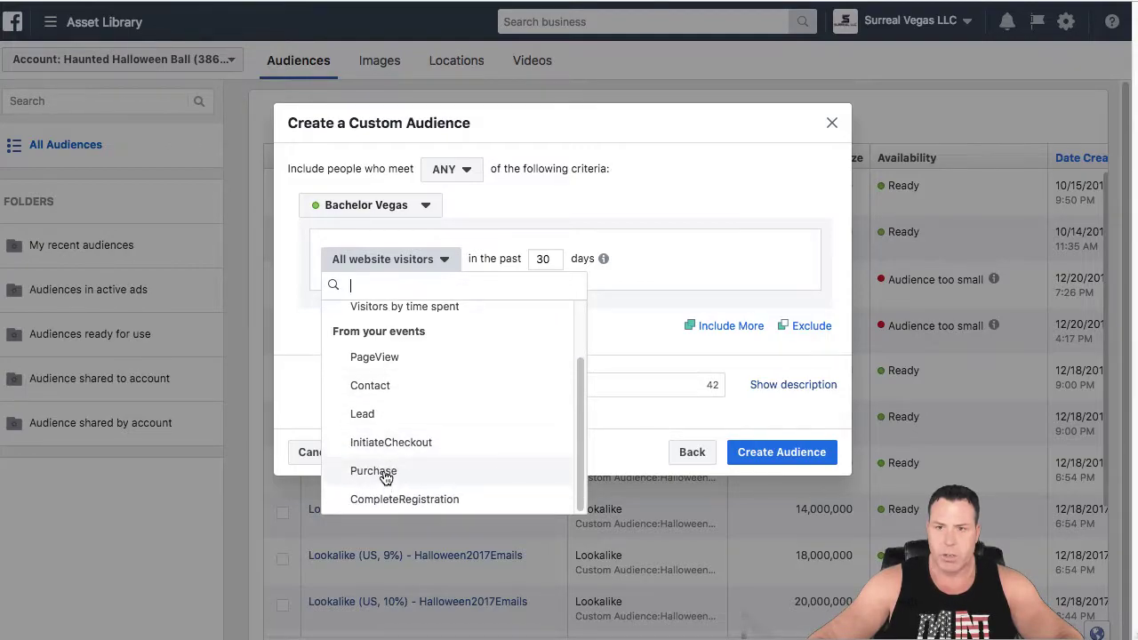
click(384, 474)
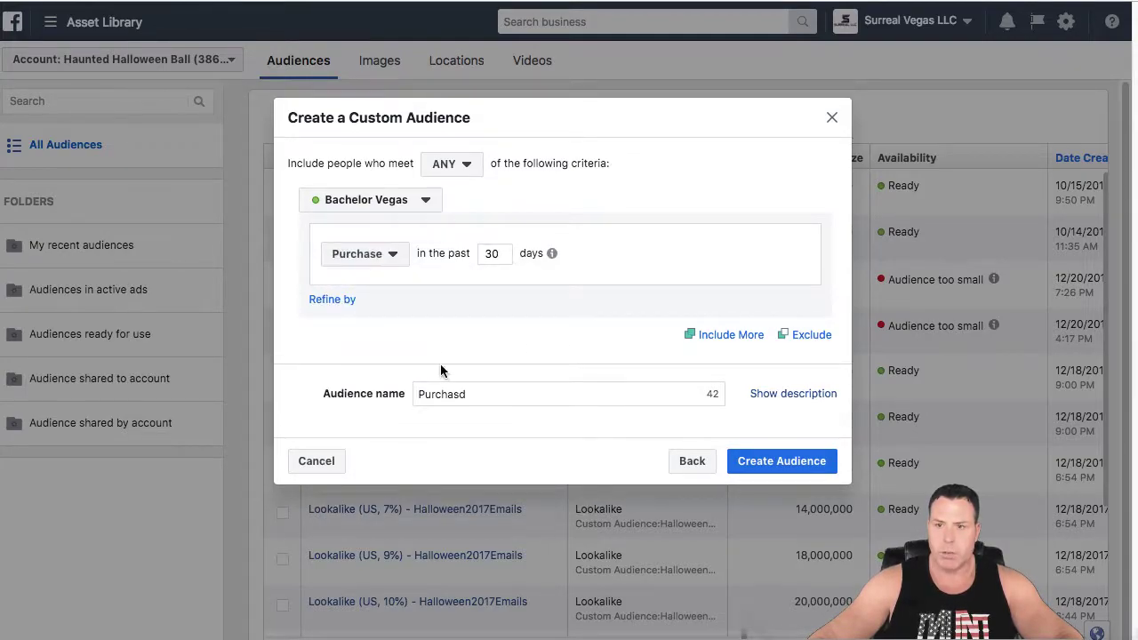
Step: Correct the audience name to Purchase HHB and close the form without creating the audience
click(472, 396)
key(BackSpace)
text(e HHB)
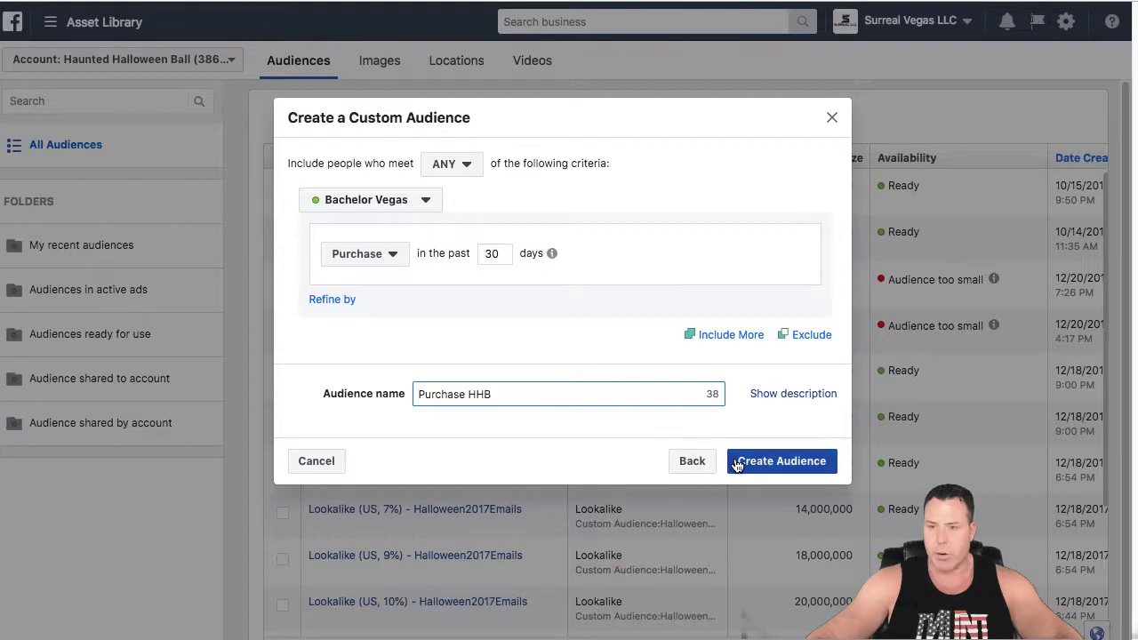
click(832, 120)
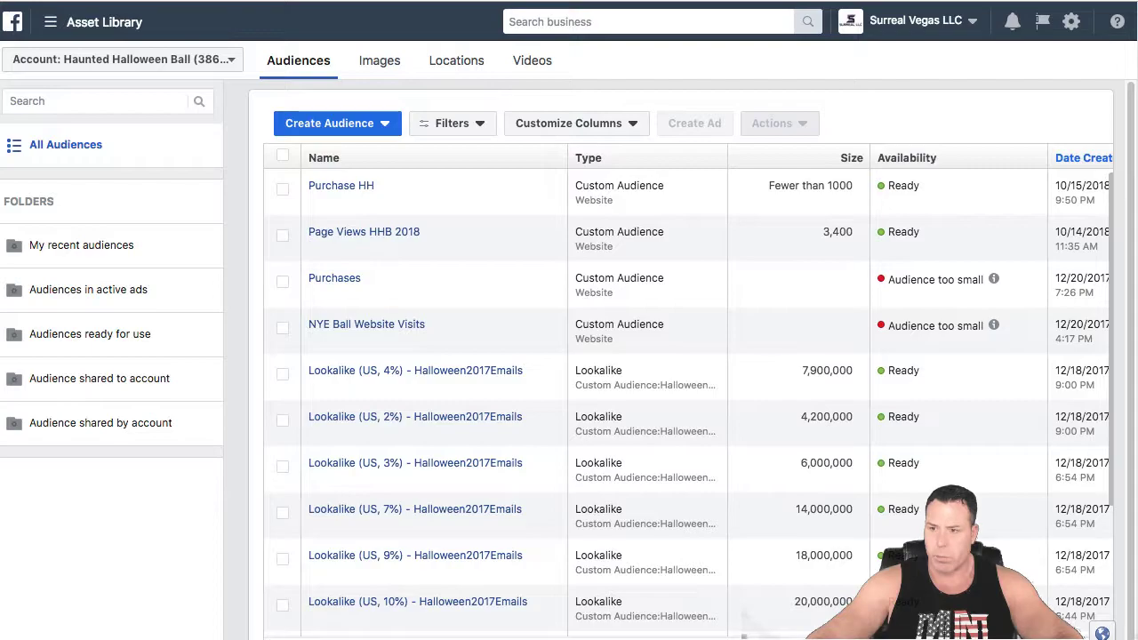
Step: Look over the existing audiences, then open the Bachelor Vegas pixel's settings from the Facebook Pixels list in Events Manager
scroll(743, 614, right, 5)
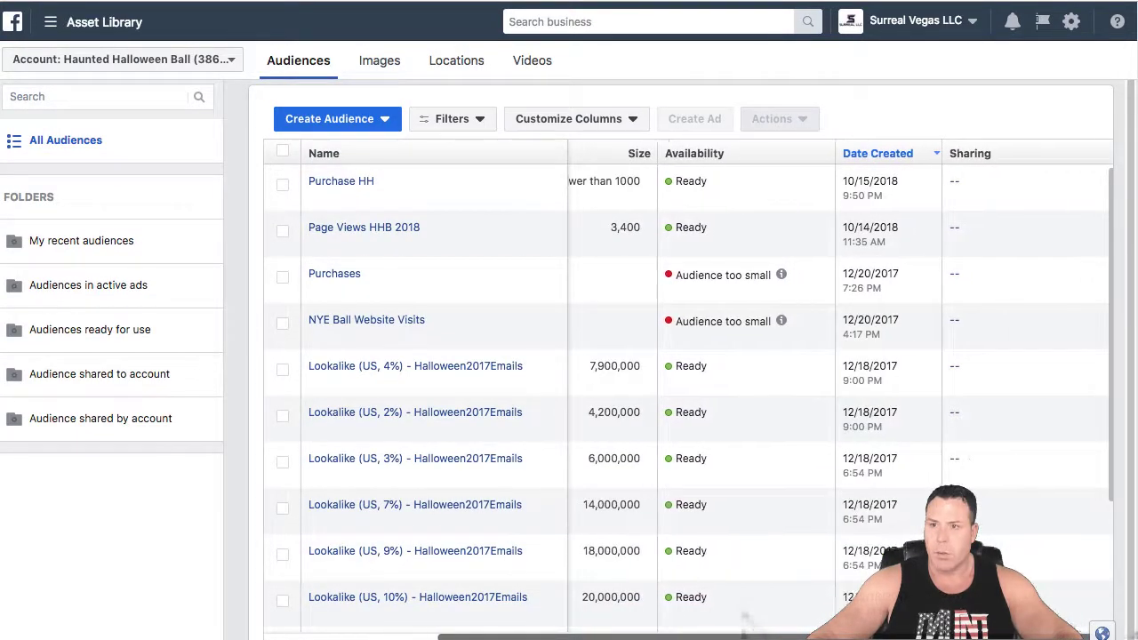
scroll(743, 615, left, 5)
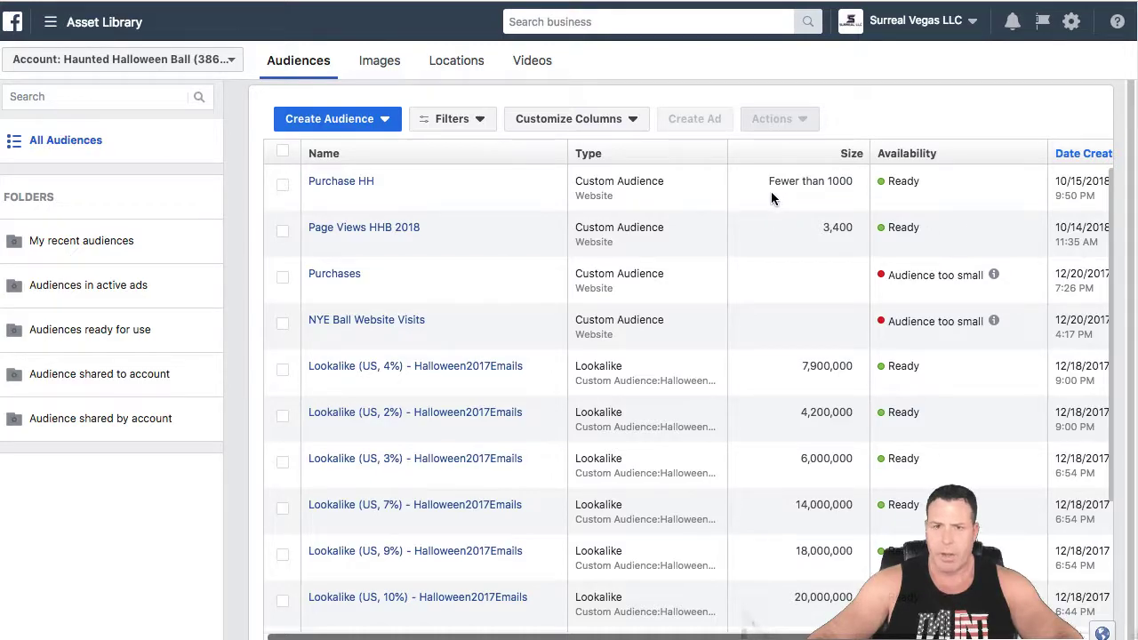
scroll(770, 192, down, 1)
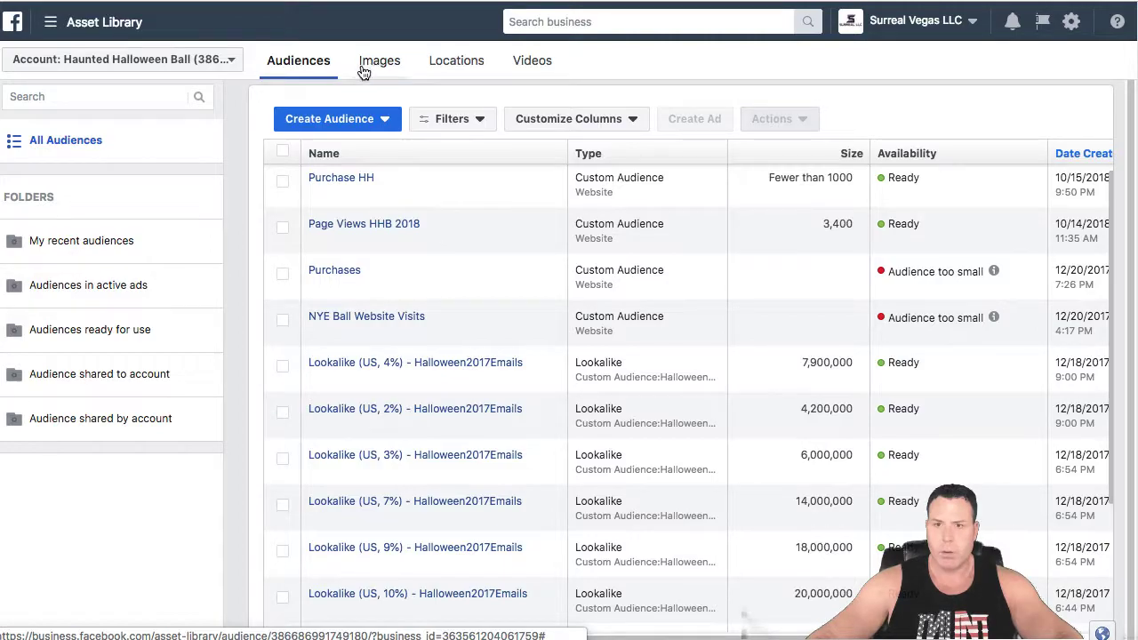
click(54, 22)
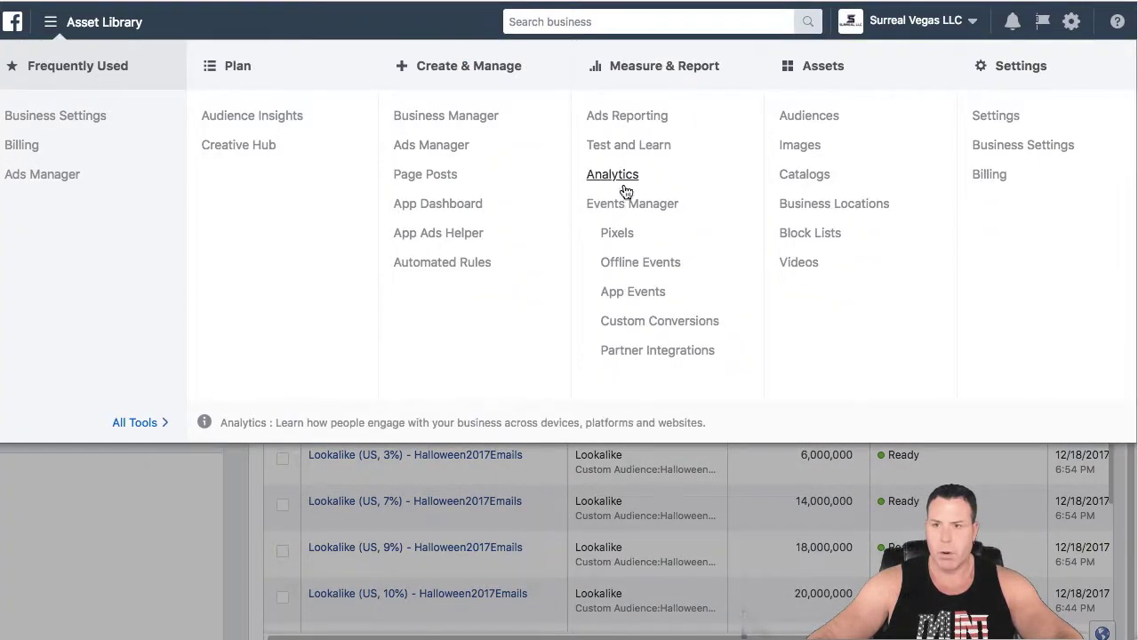
click(617, 240)
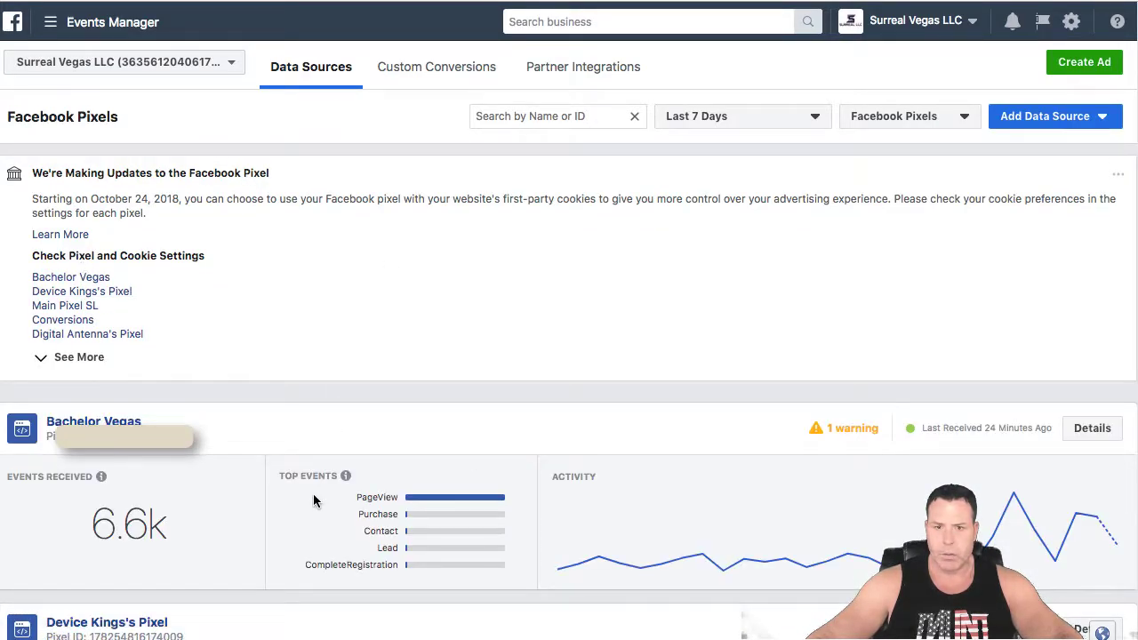
click(82, 281)
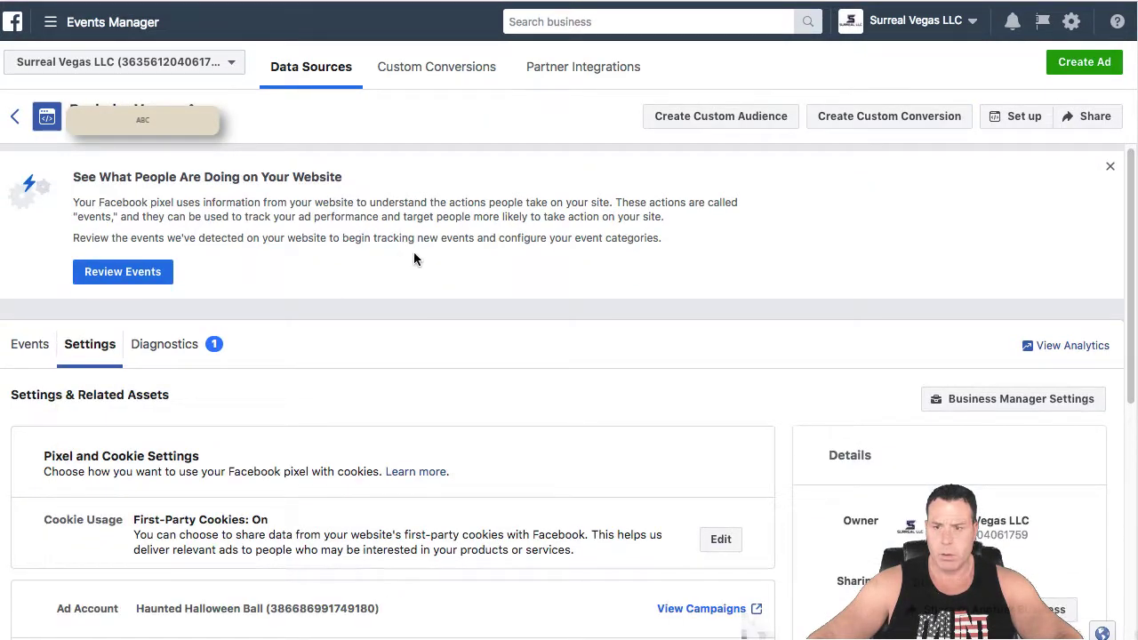
Step: Review the pixel's related audiences, custom conversions and details for the Haunted Halloween Ball ad account
scroll(405, 246, down, 5)
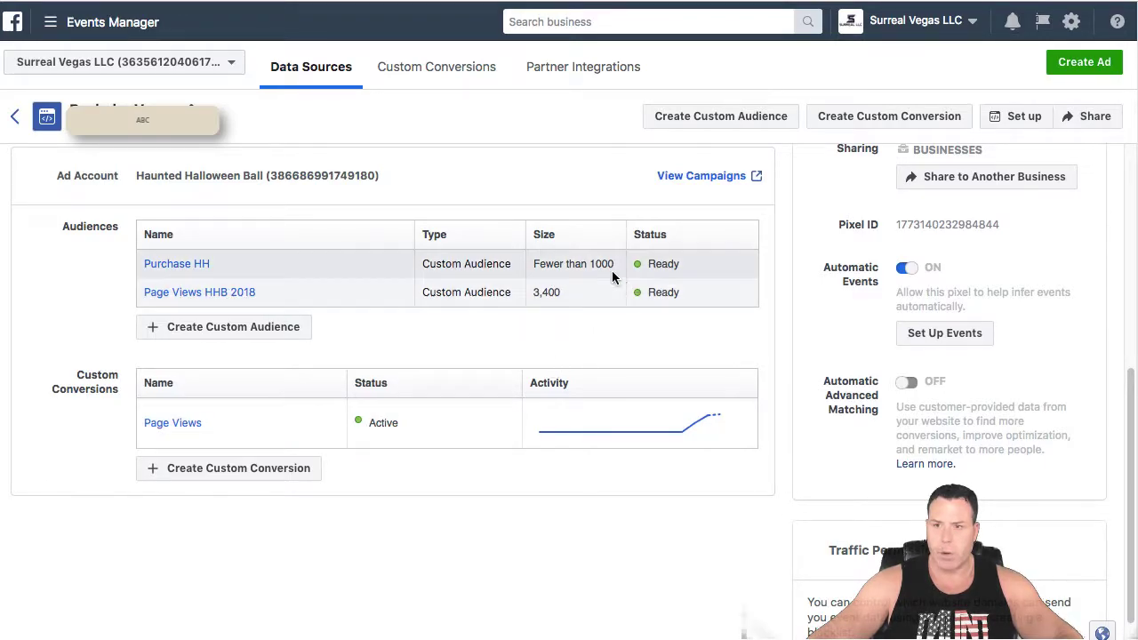
scroll(350, 388, up, 3)
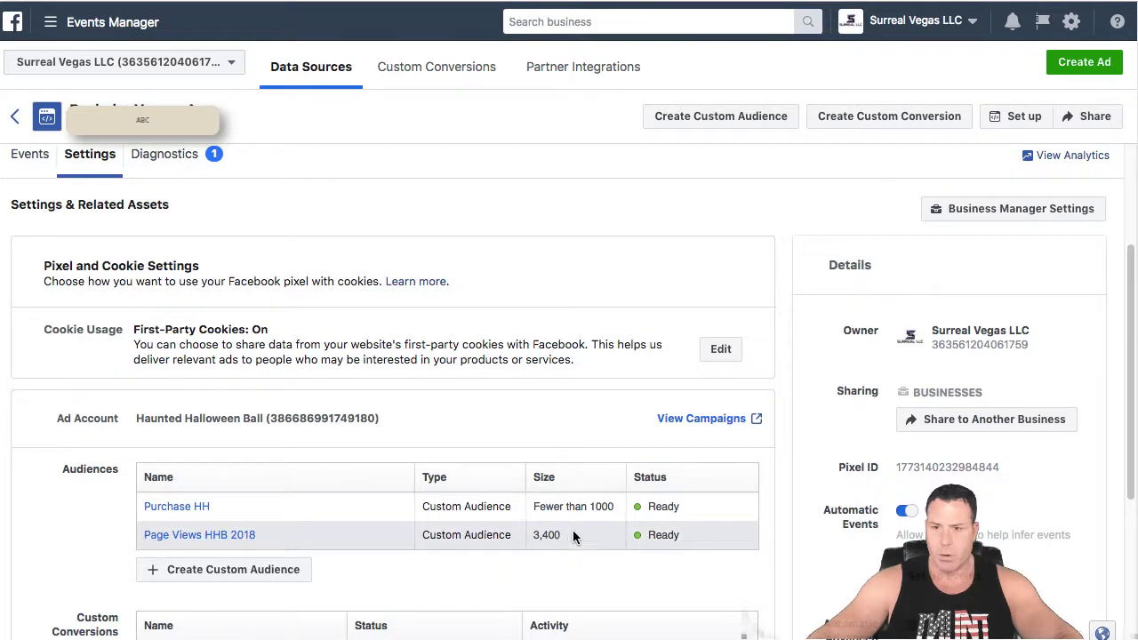
scroll(574, 532, down, 2)
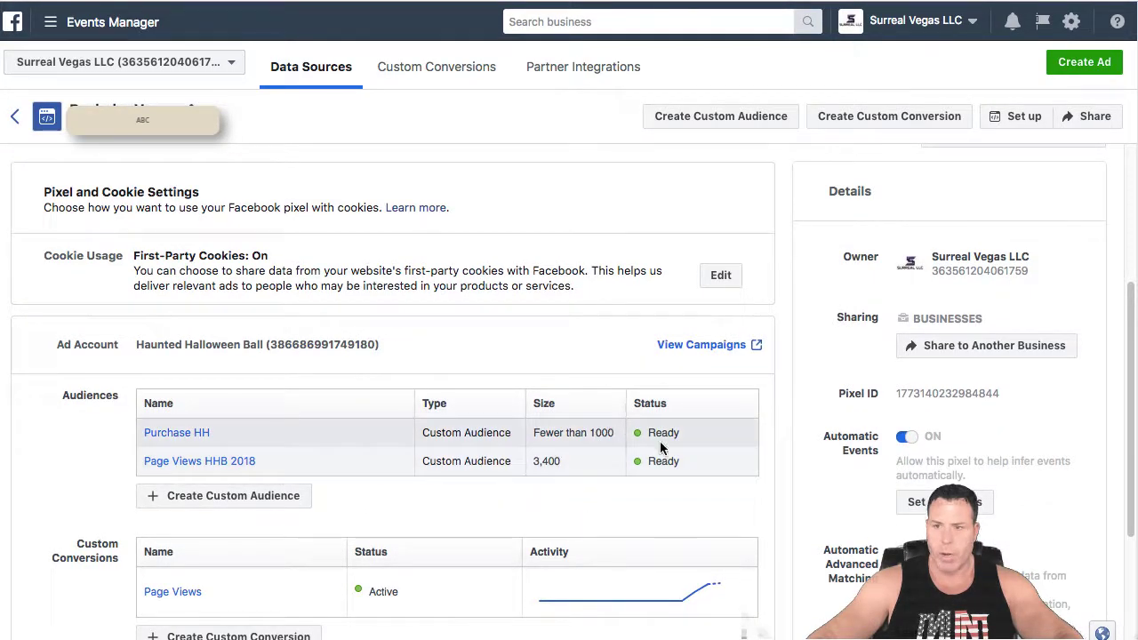
scroll(588, 484, down, 2)
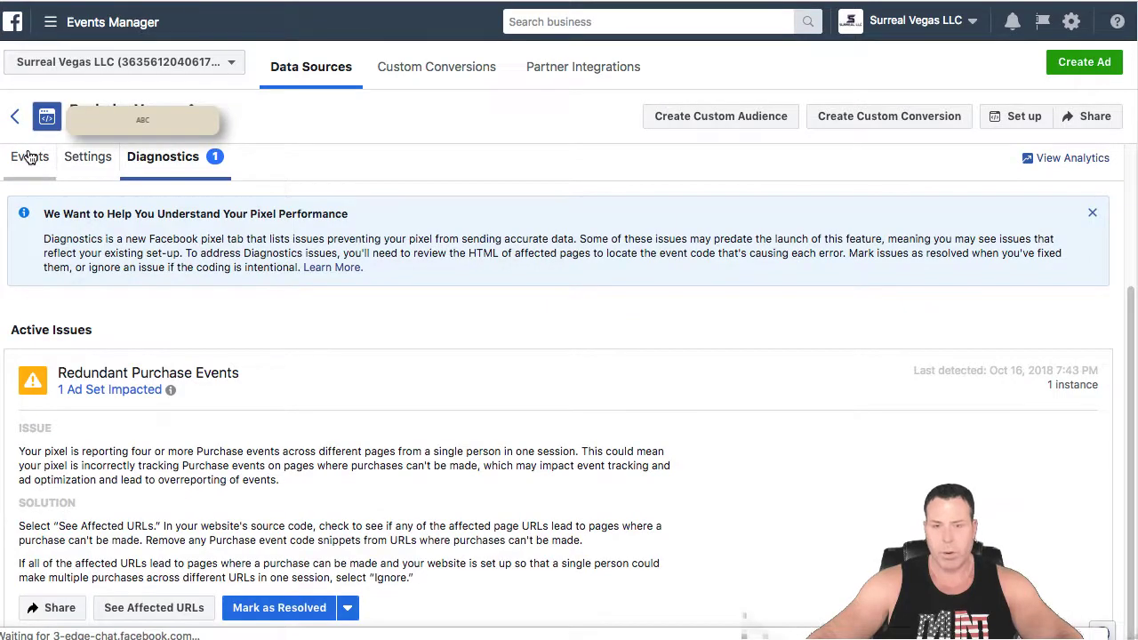
Step: Review the Bachelor Vegas pixel's event activity chart and its list of received events with their statuses
click(29, 157)
scroll(222, 305, down, 3)
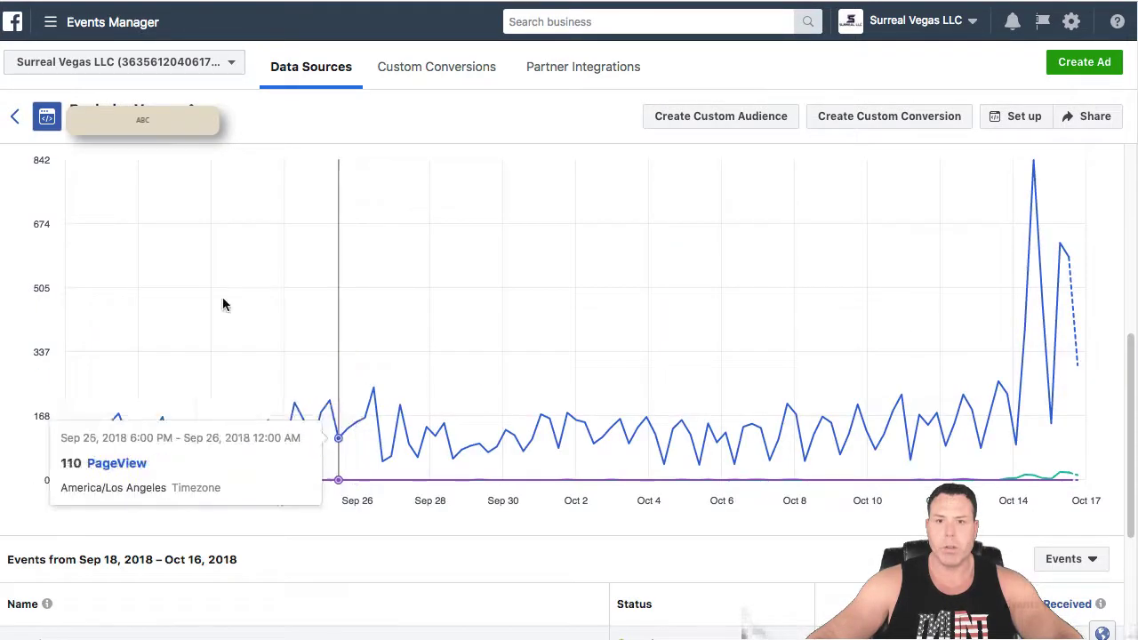
scroll(55, 303, down, 3)
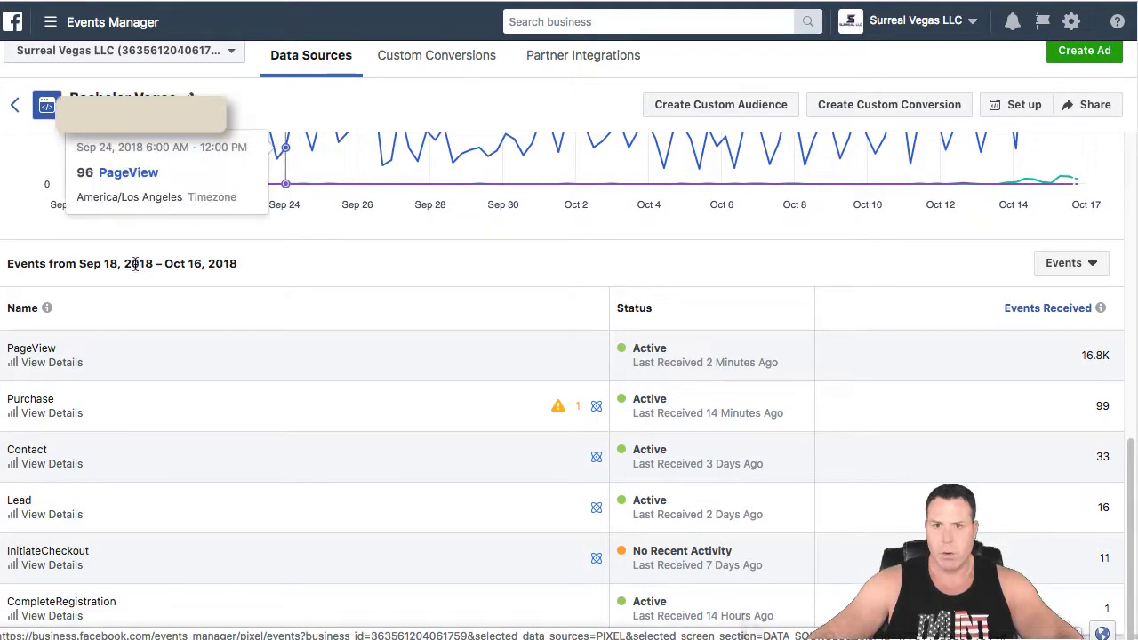
scroll(67, 222, up, 4)
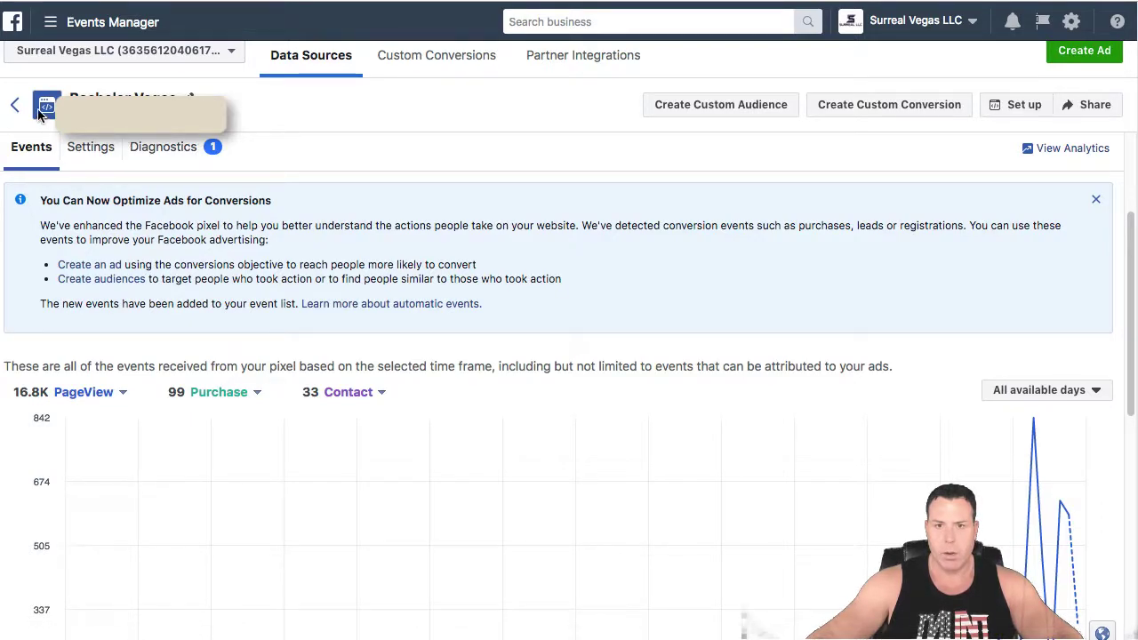
Step: Return to the pixel list, reopen the Bachelor Vegas pixel, and examine its event graph over all available days
click(16, 106)
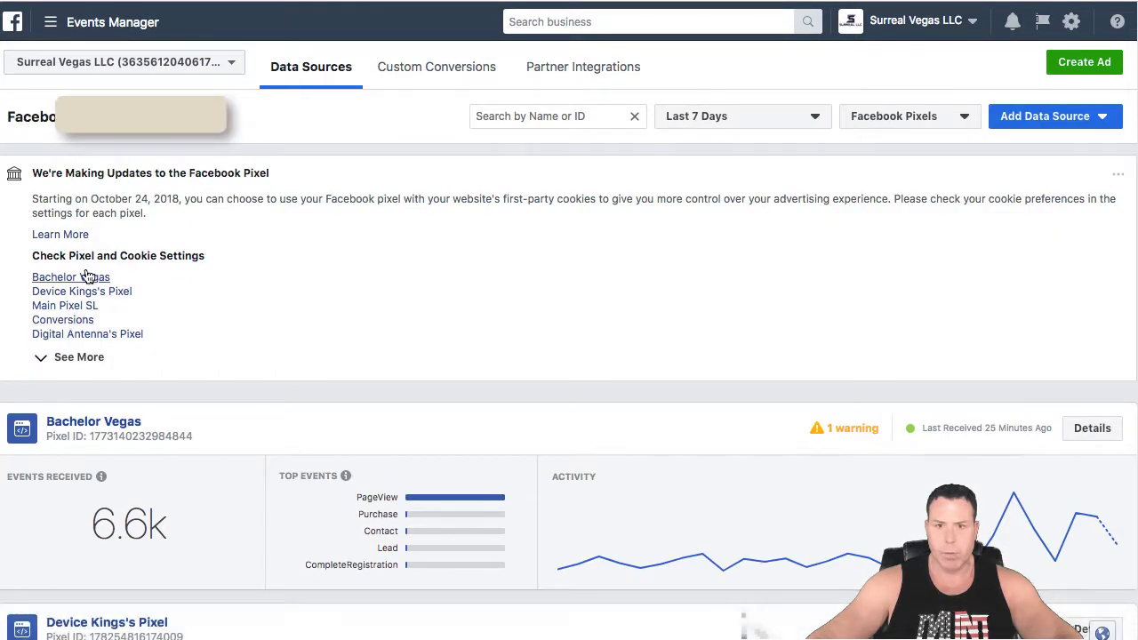
click(86, 276)
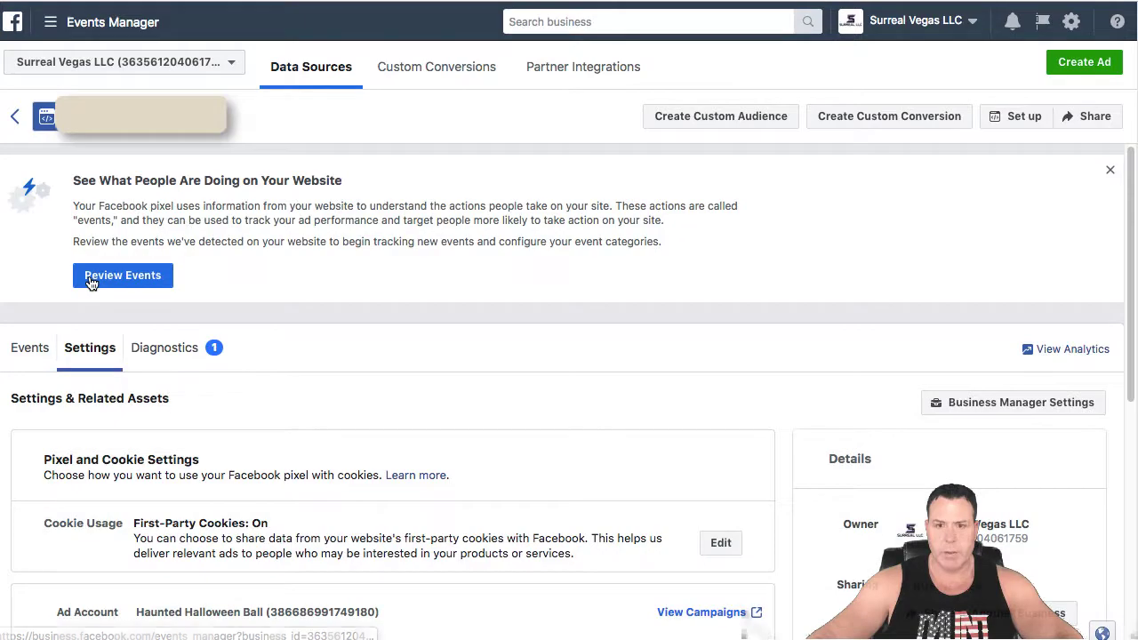
click(30, 348)
scroll(309, 322, down, 5)
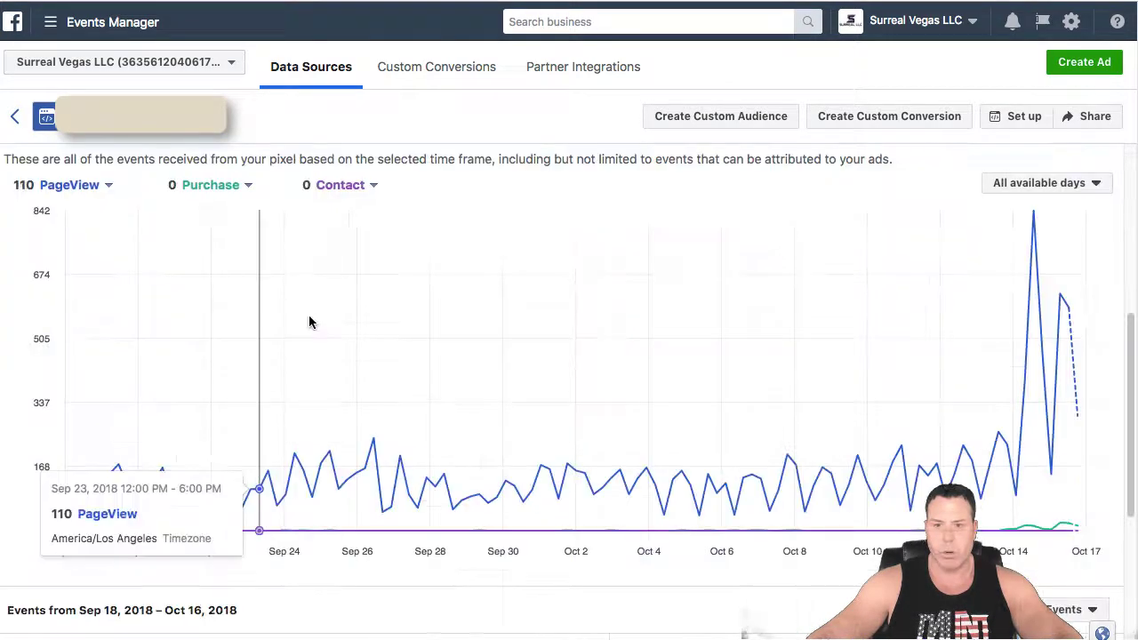
scroll(231, 271, up, 2)
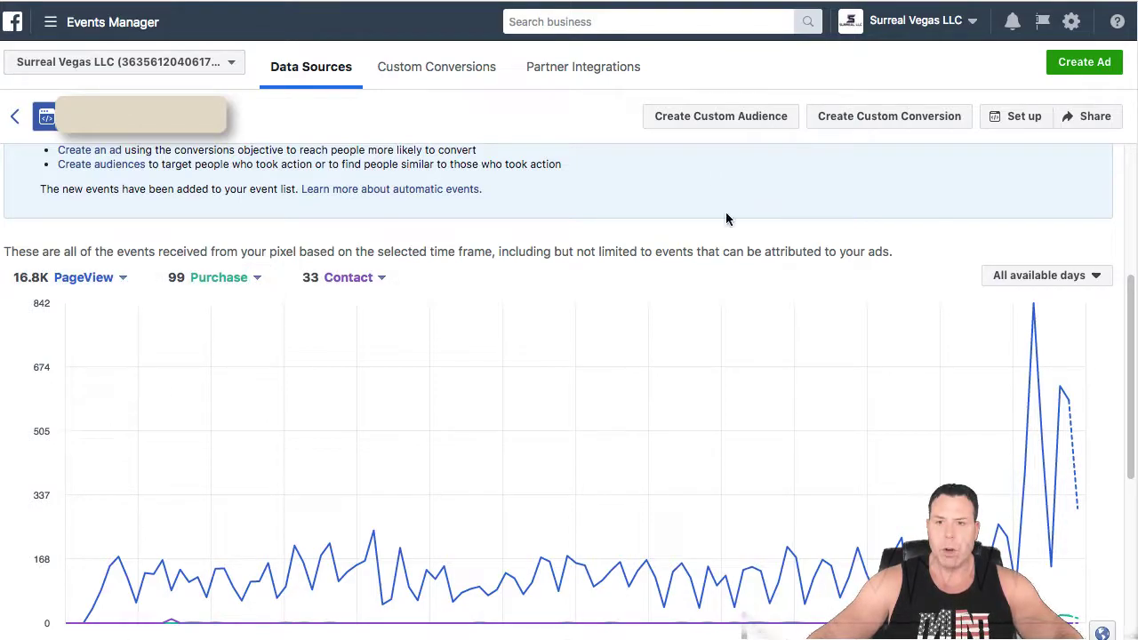
scroll(582, 293, up, 3)
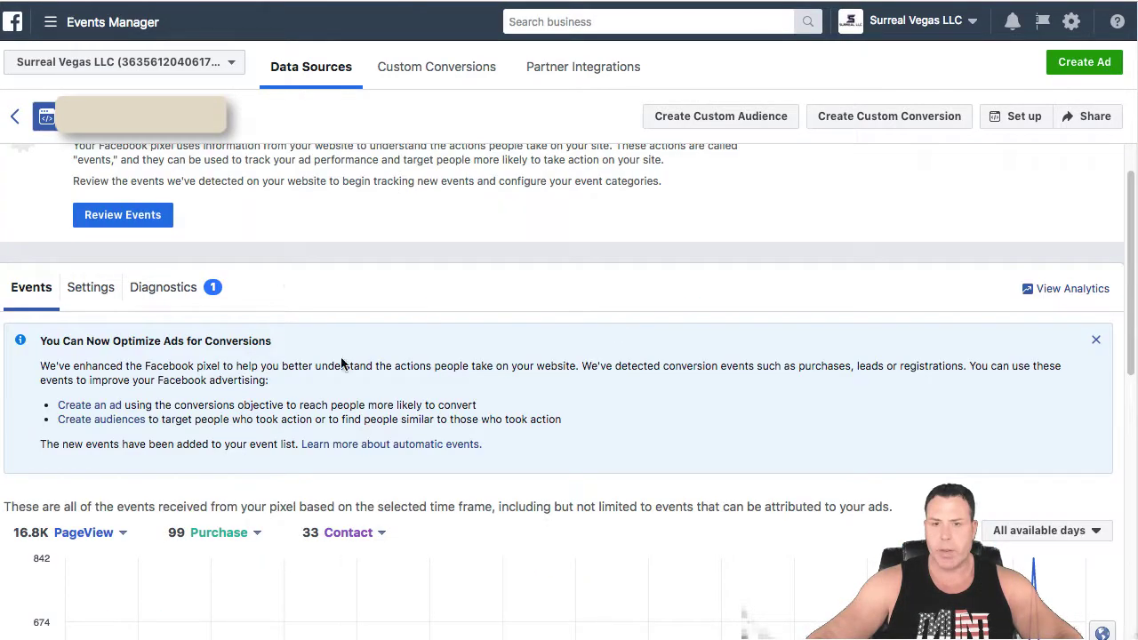
Step: Switch to Ads Manager and open the ad in the HH Retargeting campaign for editing
click(50, 21)
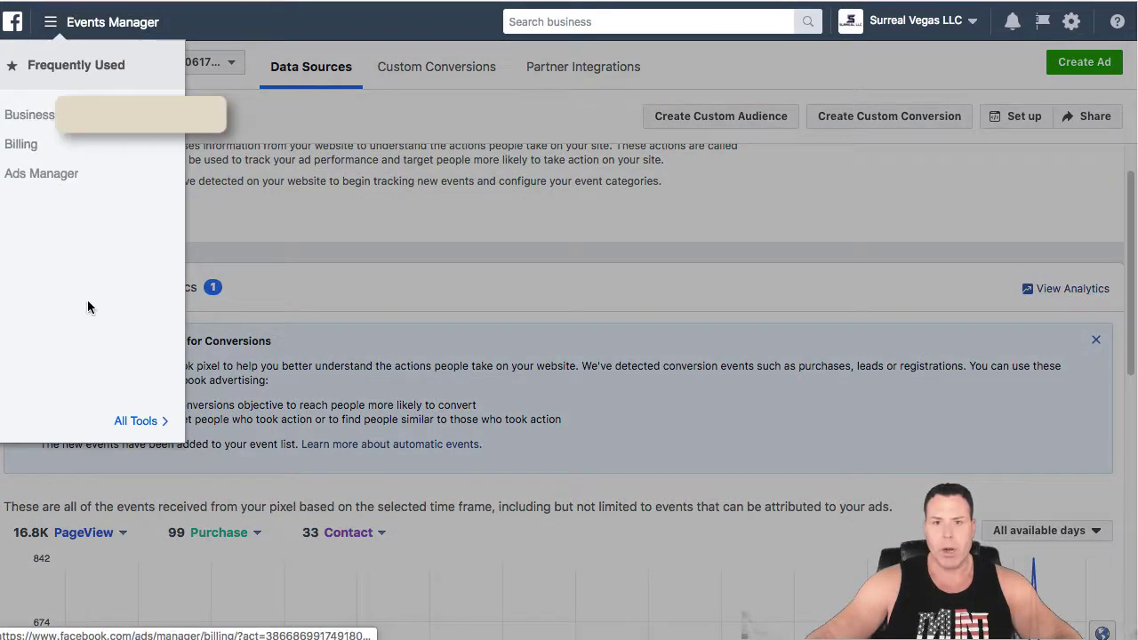
click(75, 176)
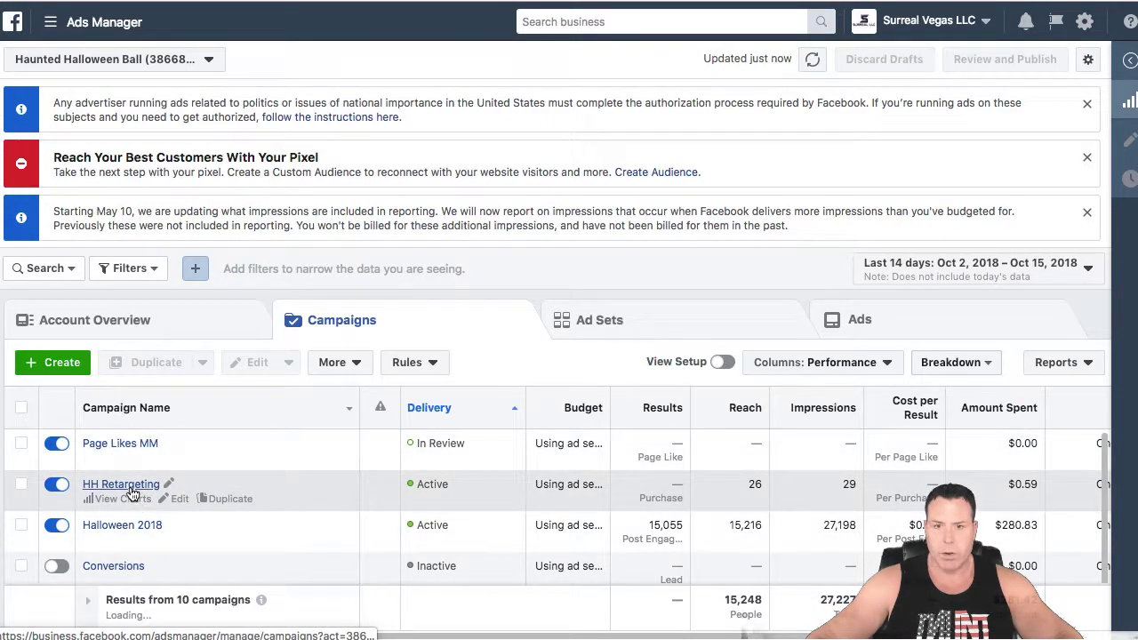
click(19, 488)
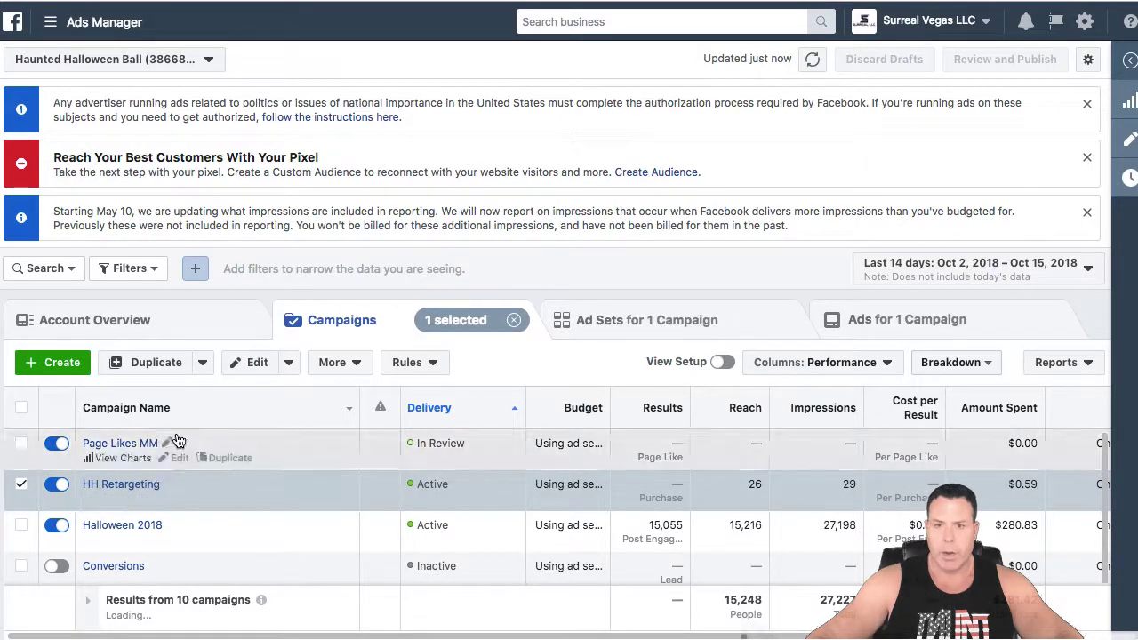
click(245, 365)
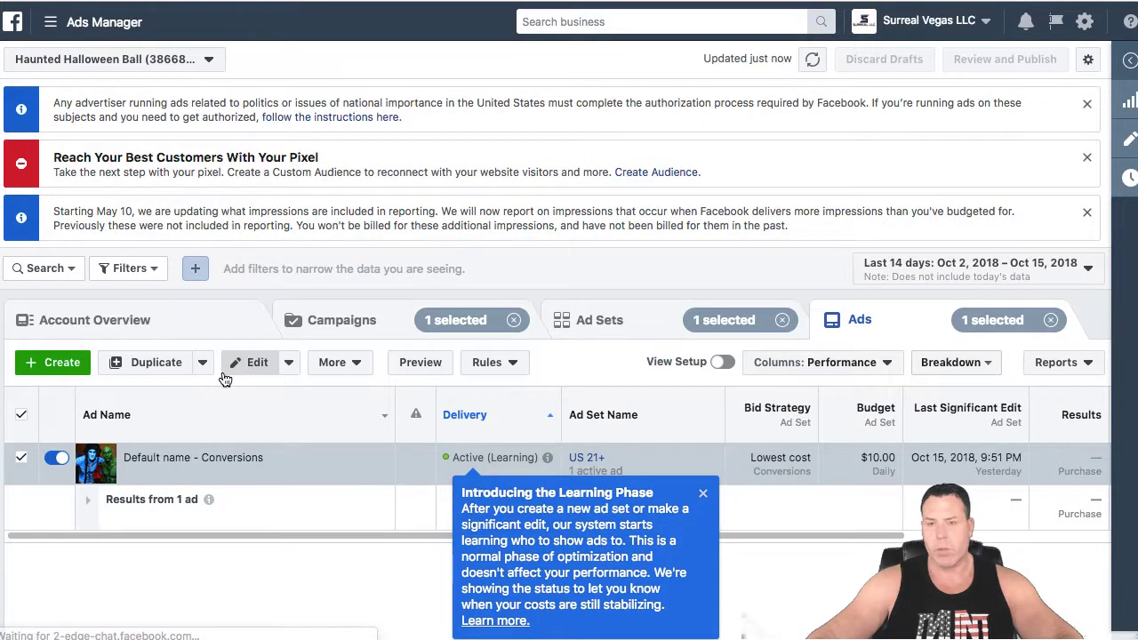
click(235, 363)
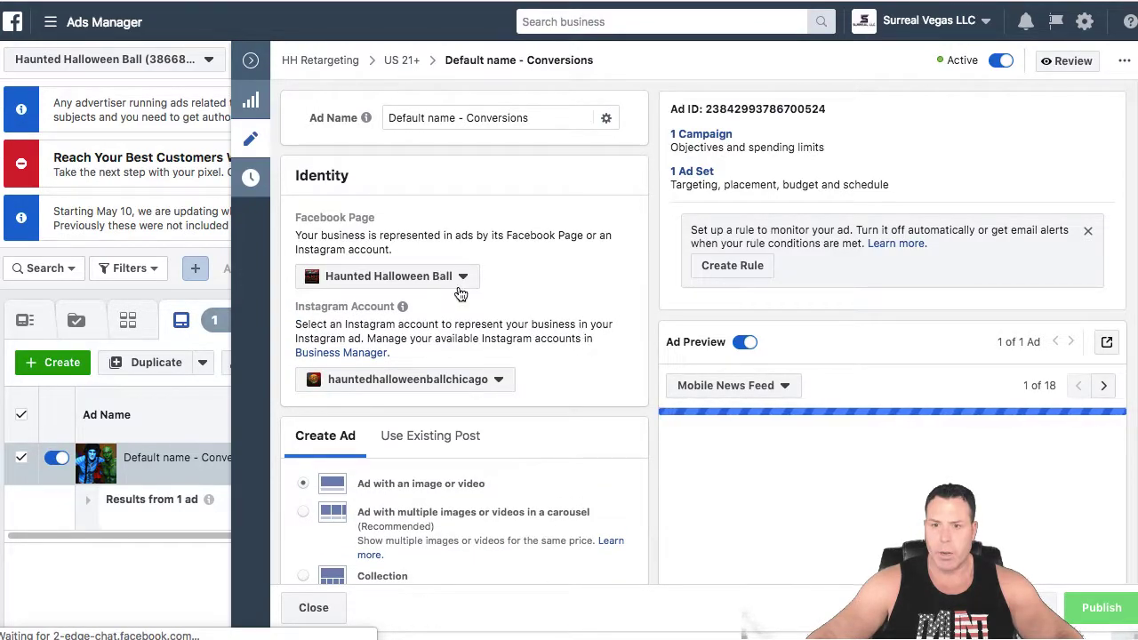
Step: Review the ad's identity, format and preview, then close its editor and dismiss the learning phase tip
scroll(462, 293, down, 3)
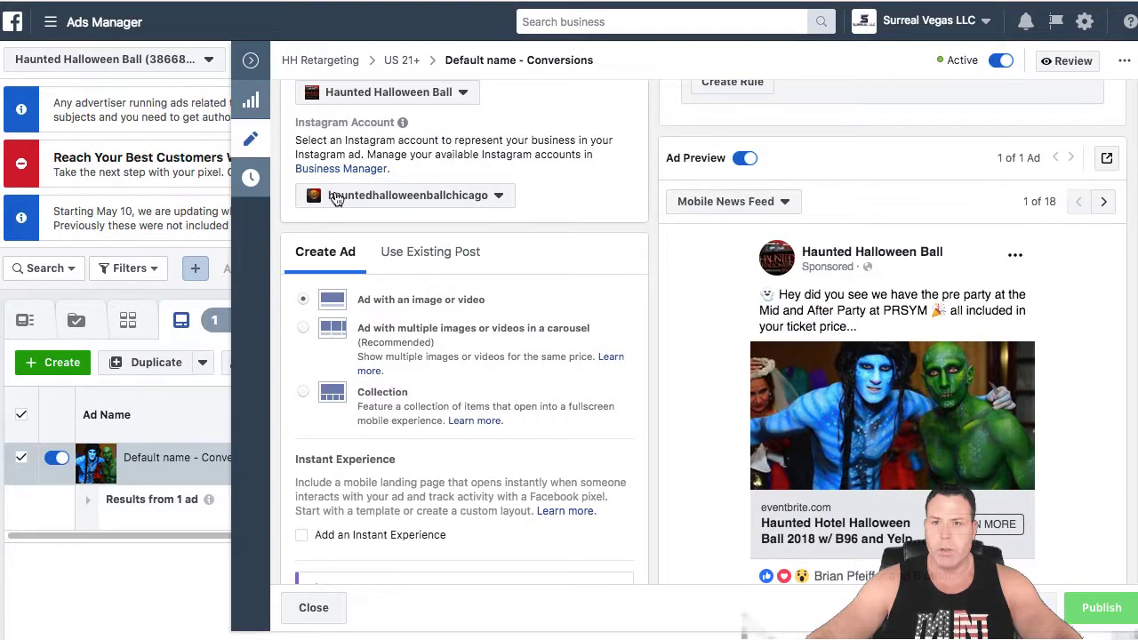
scroll(341, 222, up, 1)
scroll(344, 311, down, 3)
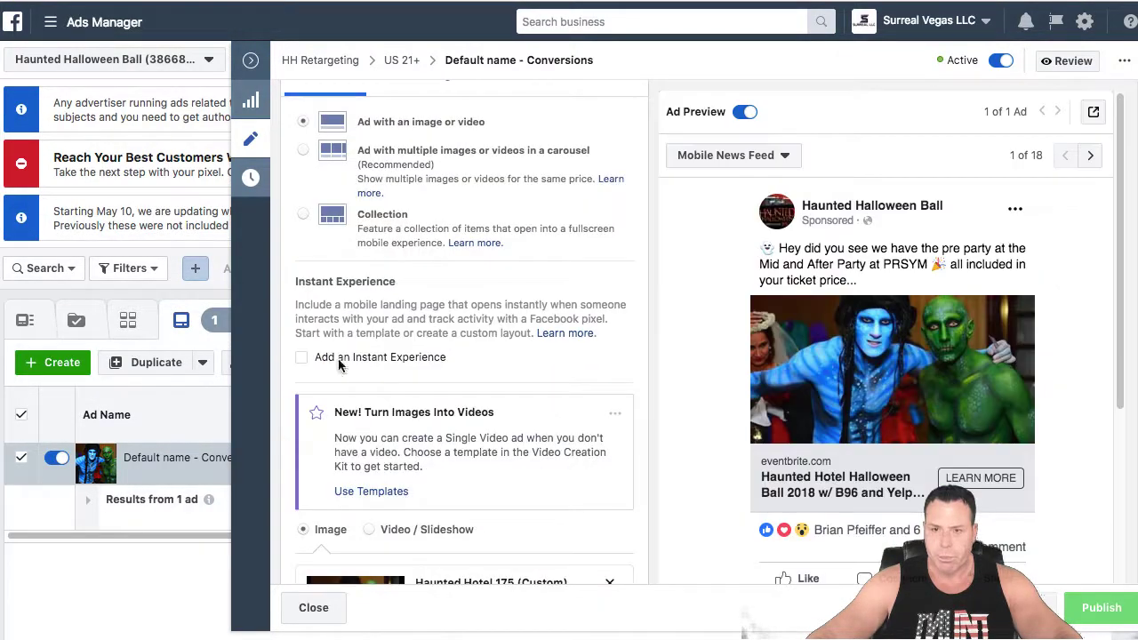
click(323, 604)
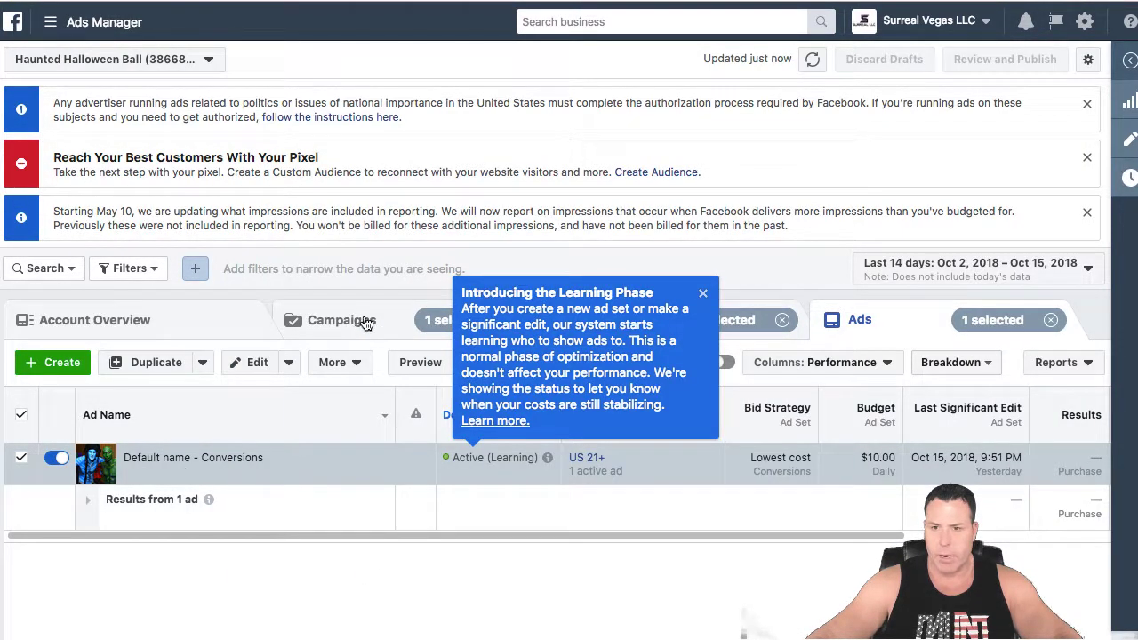
click(702, 292)
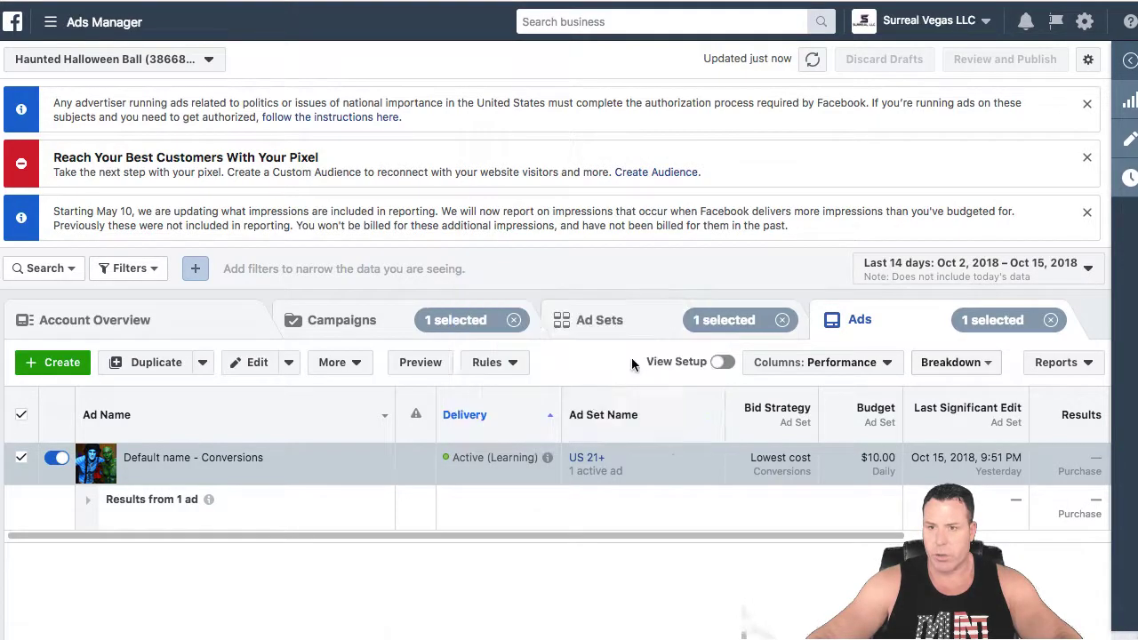
Step: Open the US 21+ ad set for editing and check its conversion event and custom audiences
click(591, 325)
click(255, 364)
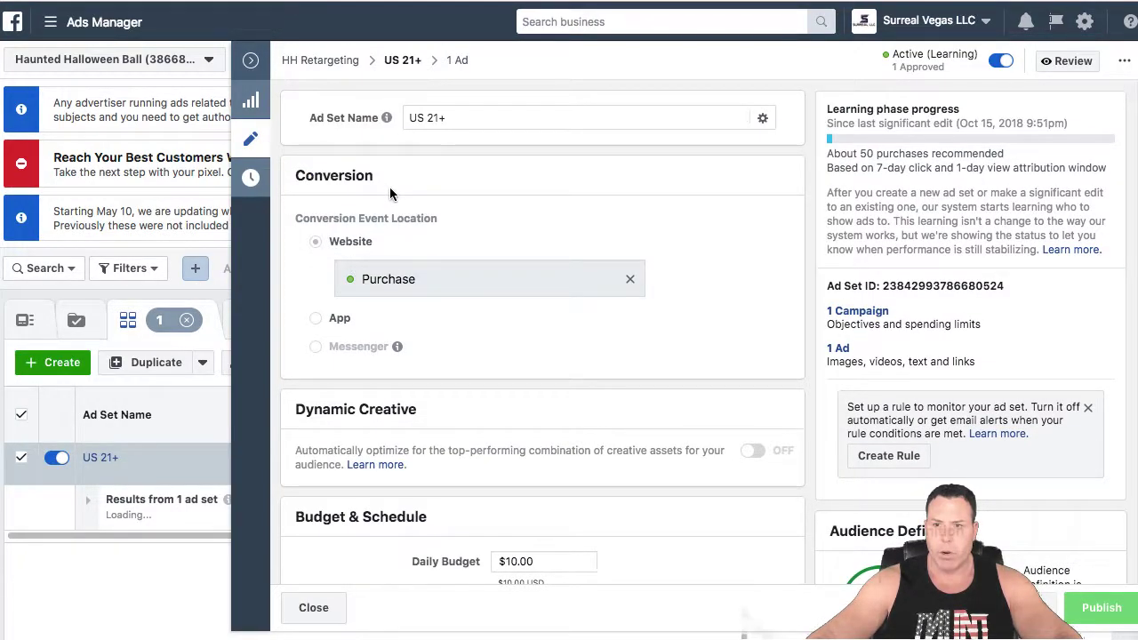
scroll(485, 281, down, 10)
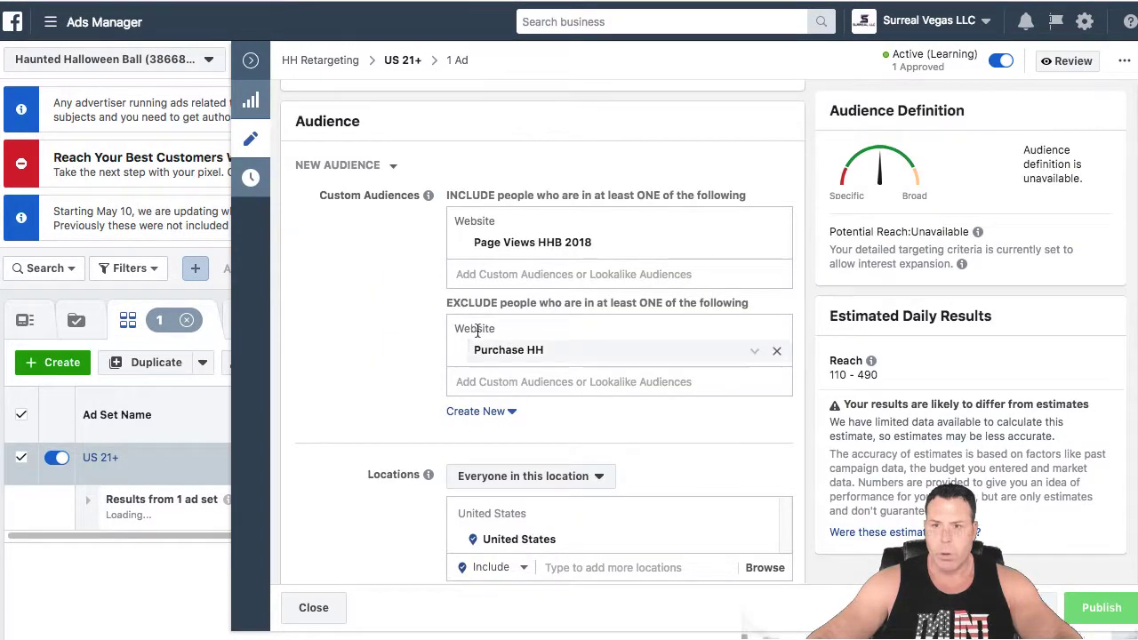
scroll(468, 249, up, 10)
scroll(469, 255, up, 2)
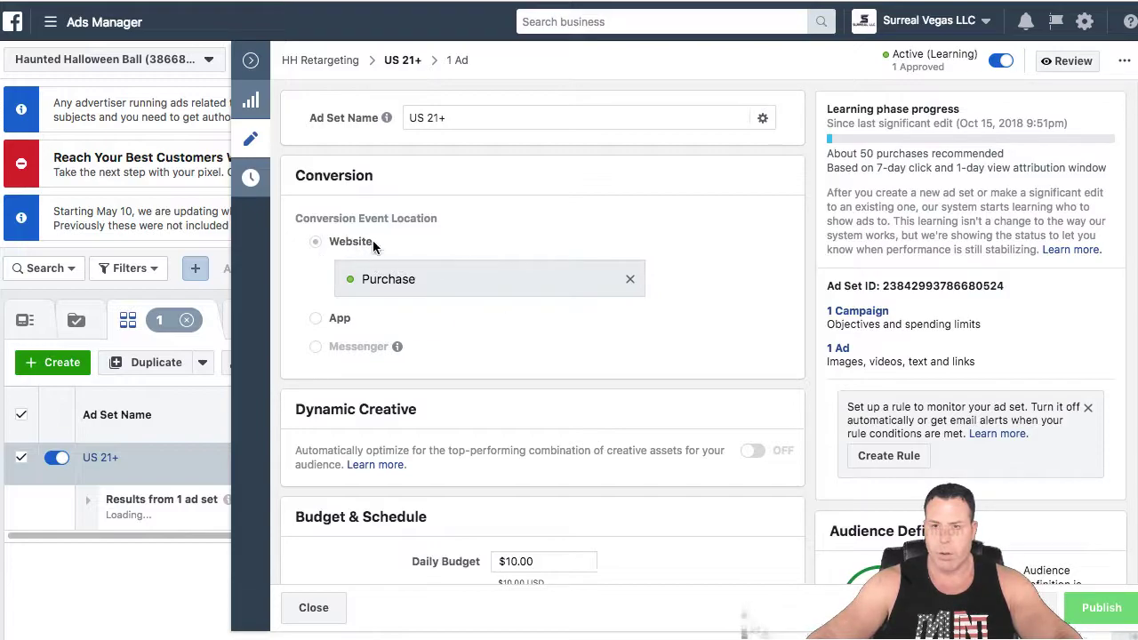
Step: Examine the ad set's budget and schedule, included and excluded custom audiences, location, age and gender settings
scroll(475, 325, down, 3)
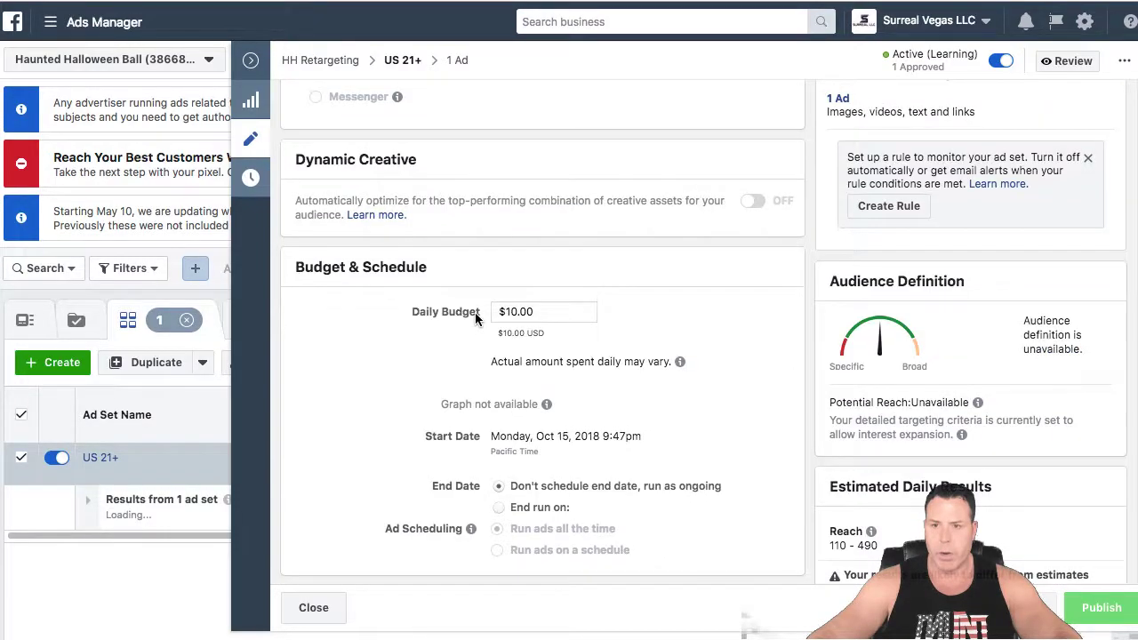
scroll(480, 329, down, 1)
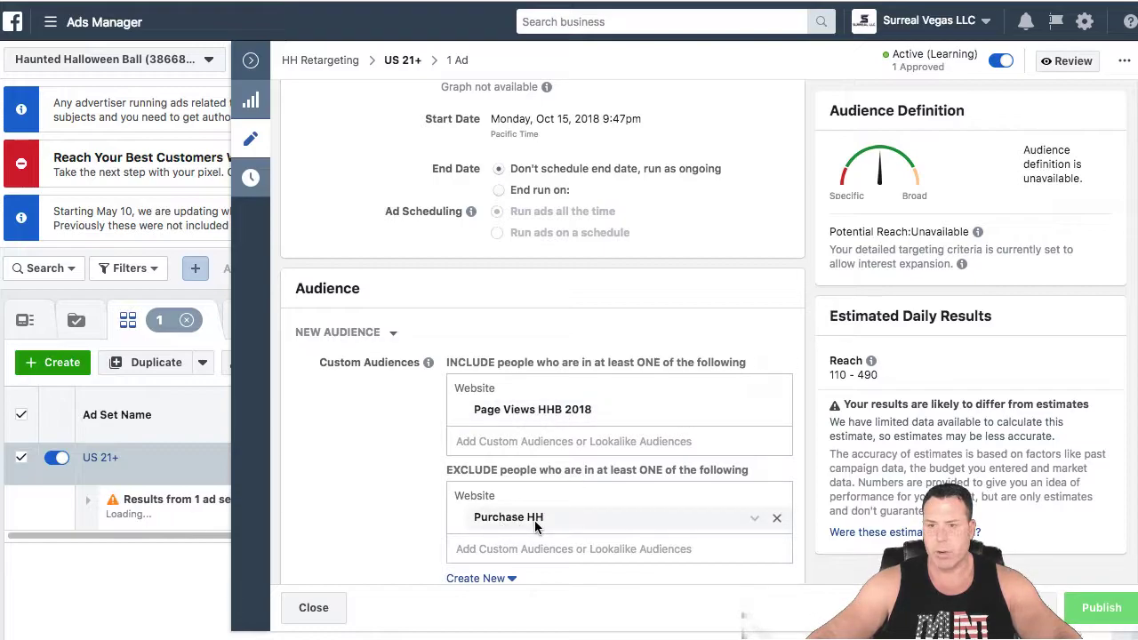
scroll(531, 519, down, 5)
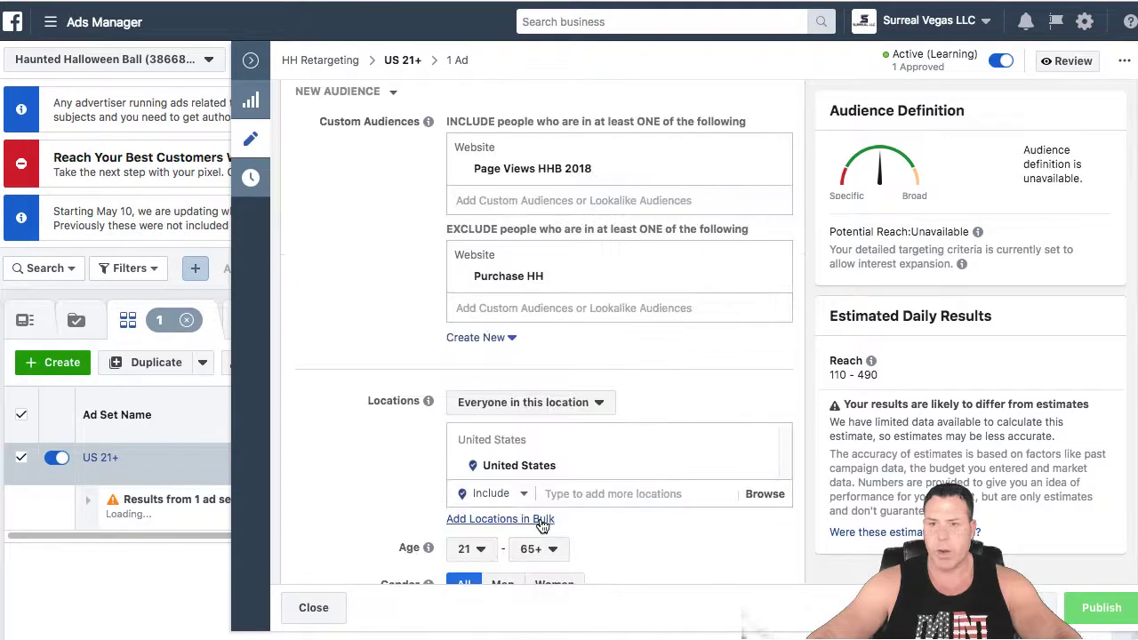
scroll(517, 360, down, 2)
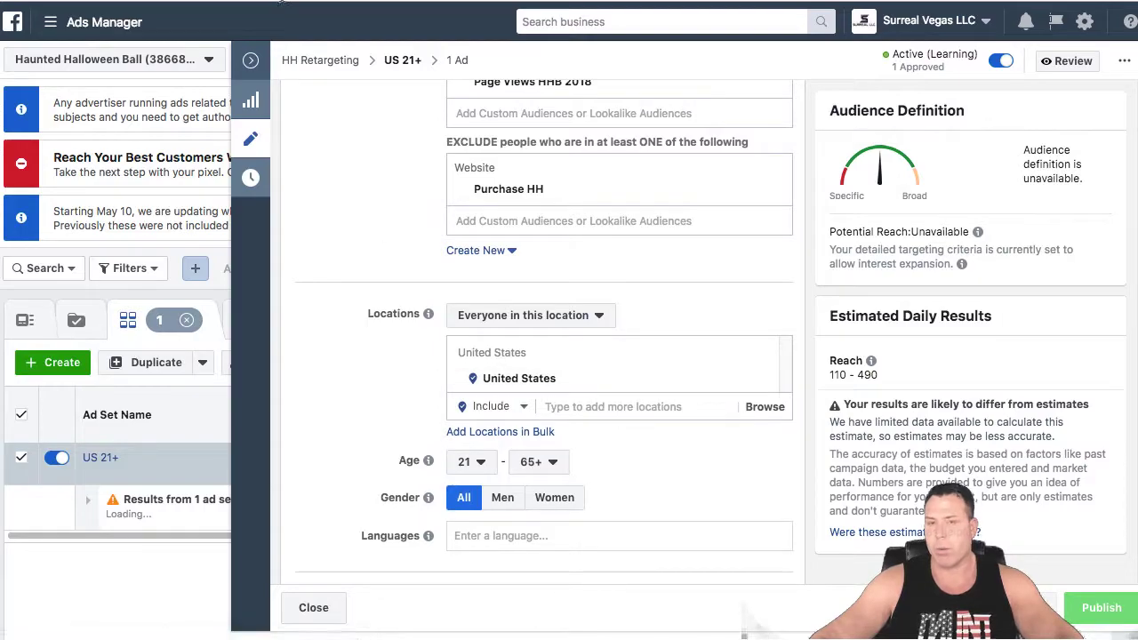
scroll(328, 133, up, 1)
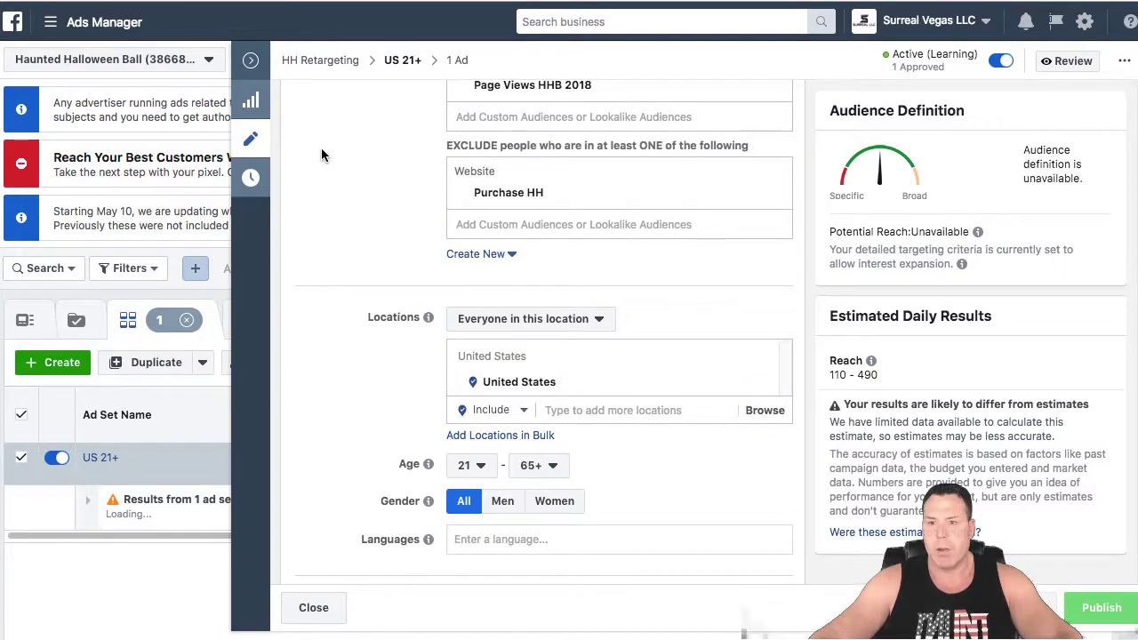
Step: Inspect the ad set's detailed targeting, placement, and optimization and delivery settings, then close its editor without changes
scroll(393, 299, down, 5)
scroll(393, 303, down, 3)
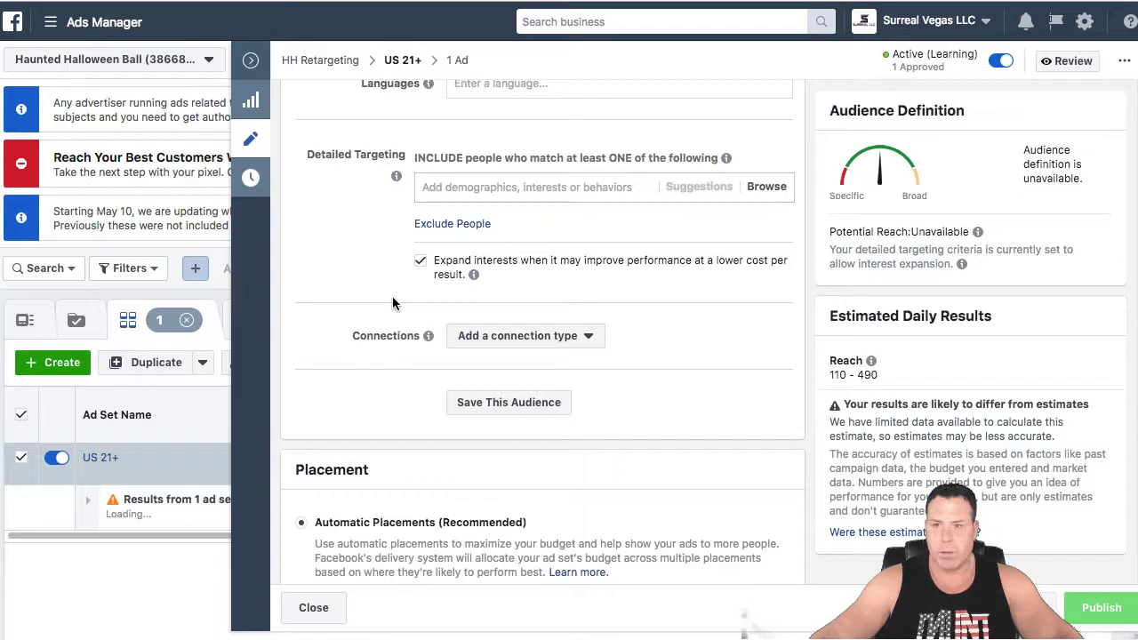
mouse_move(398, 175)
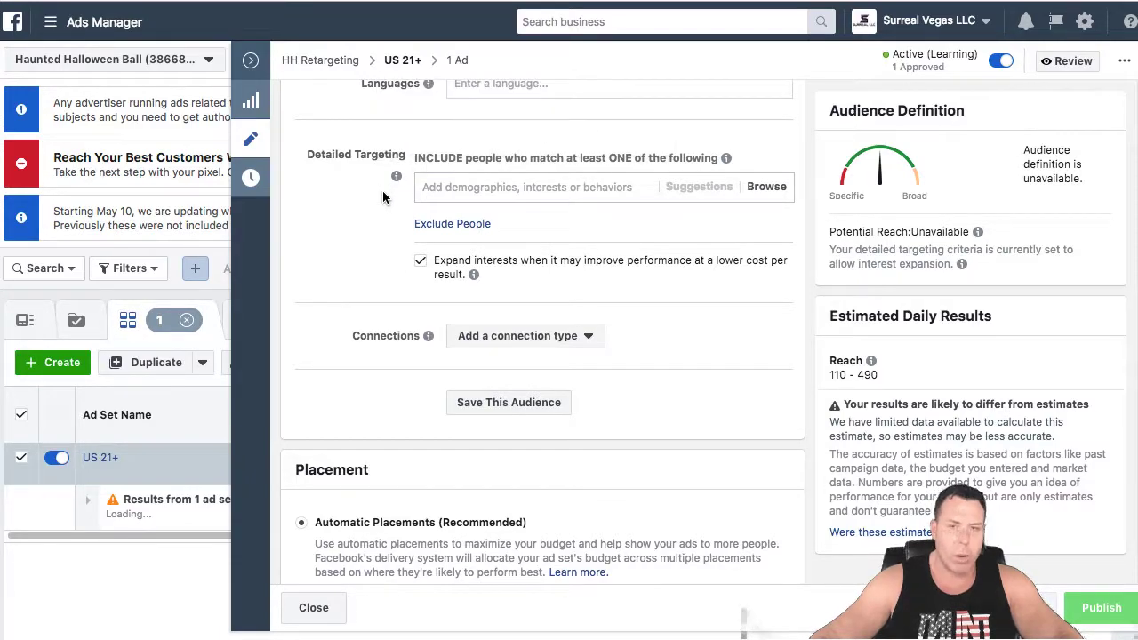
scroll(377, 224, down, 1)
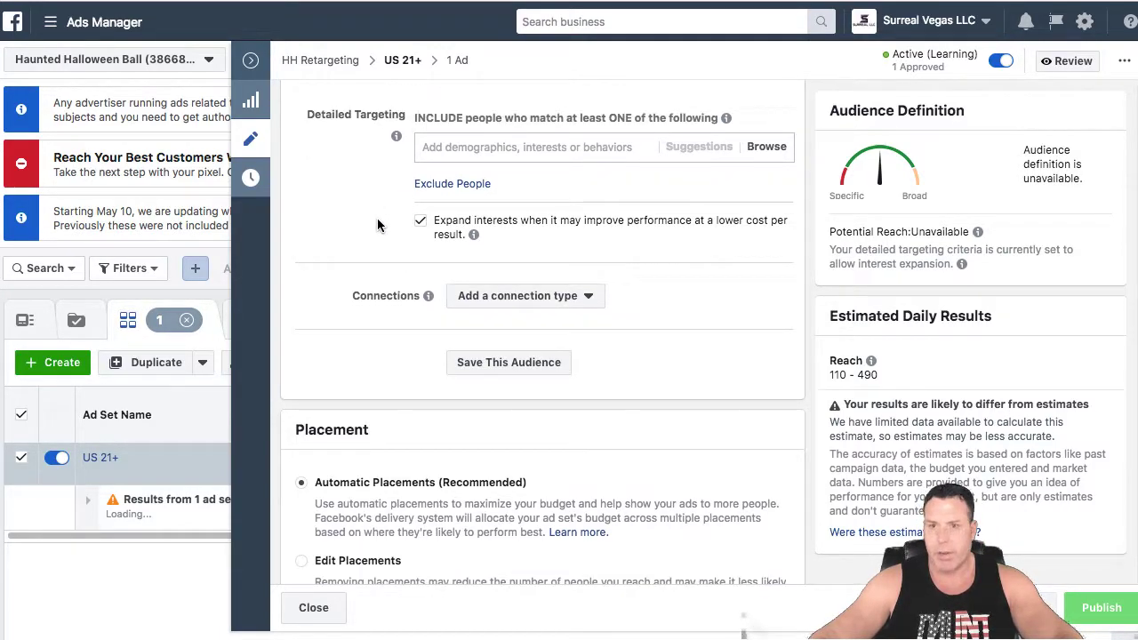
scroll(377, 225, down, 9)
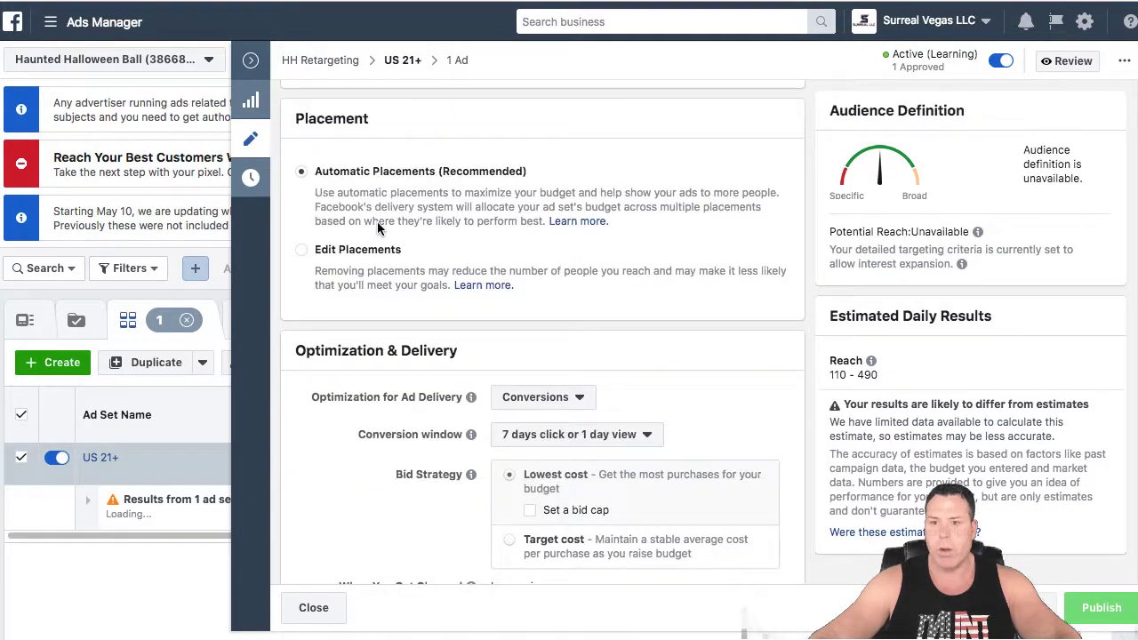
scroll(374, 229, down, 1)
scroll(380, 251, up, 15)
click(251, 60)
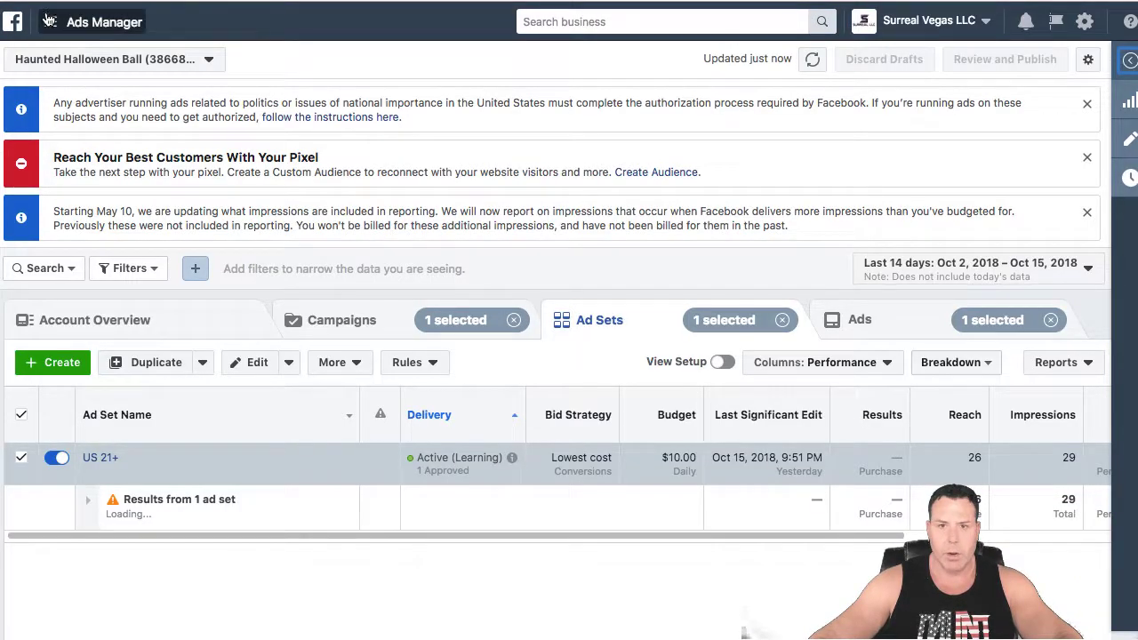
Step: Switch to the Pixels page in Events Manager, open the Bachelor Vegas pixel, and inspect the October 15 PageView peak in its event chart
click(50, 21)
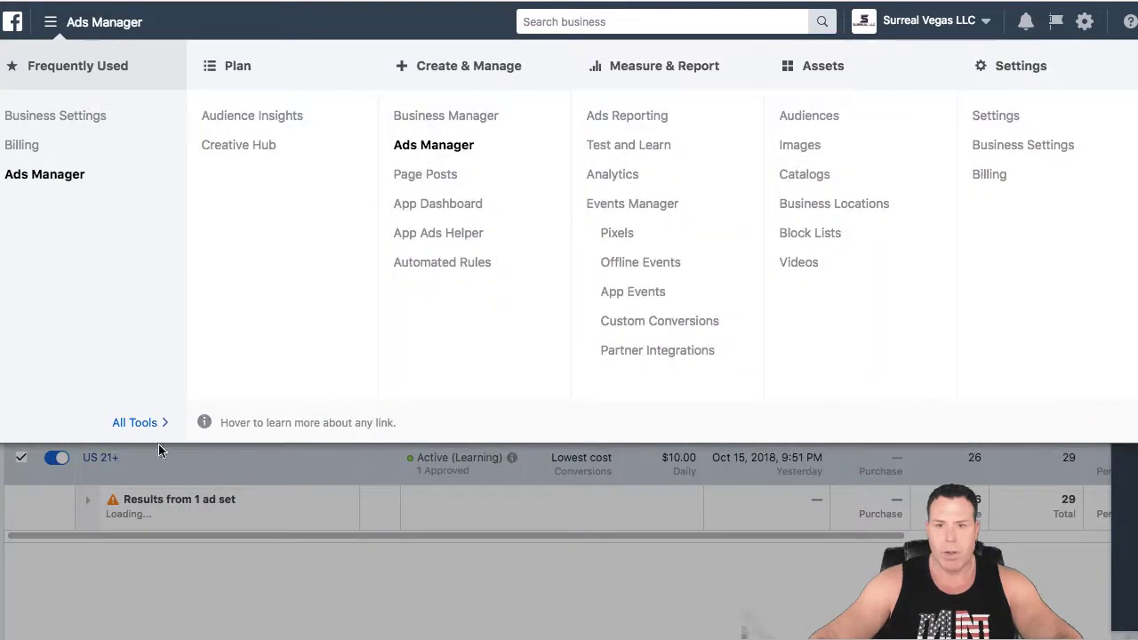
click(591, 233)
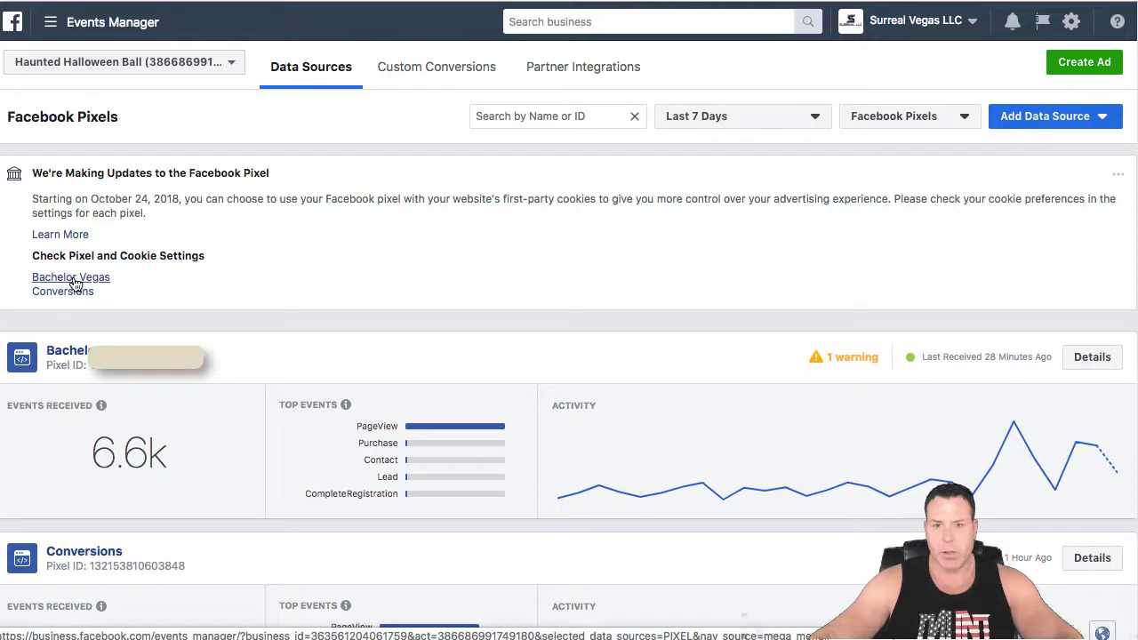
click(73, 278)
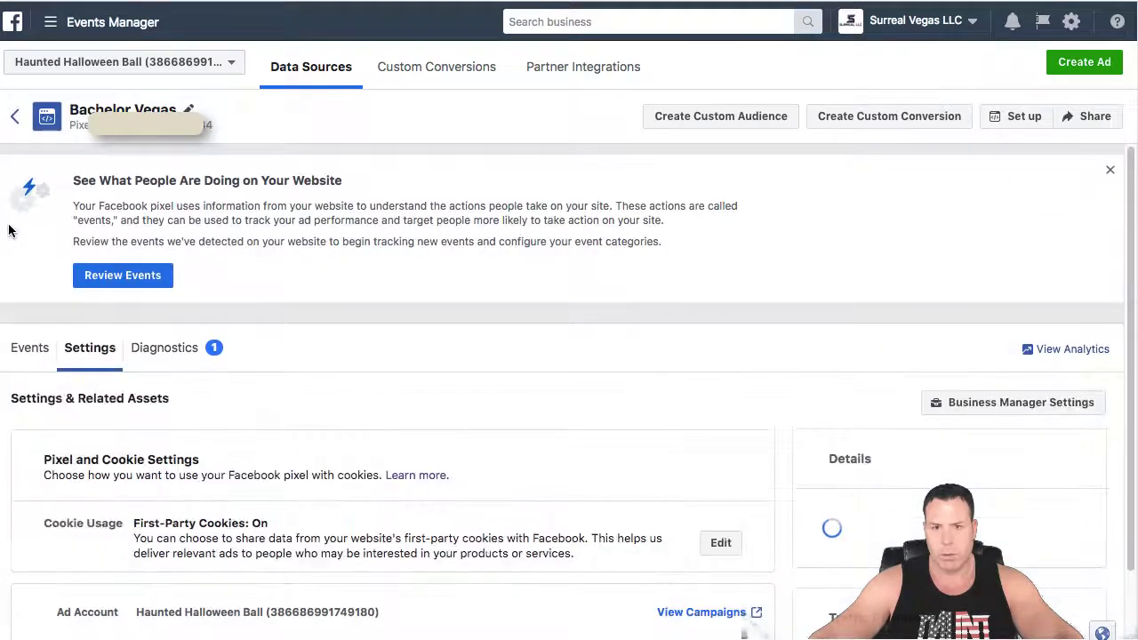
click(30, 351)
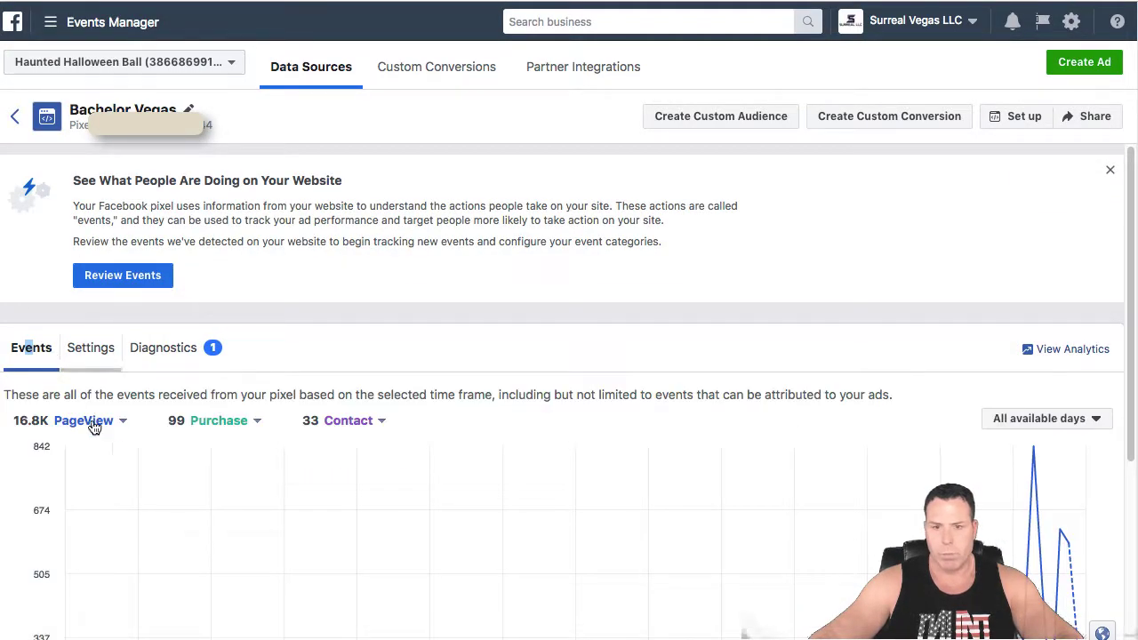
scroll(533, 355, down, 1)
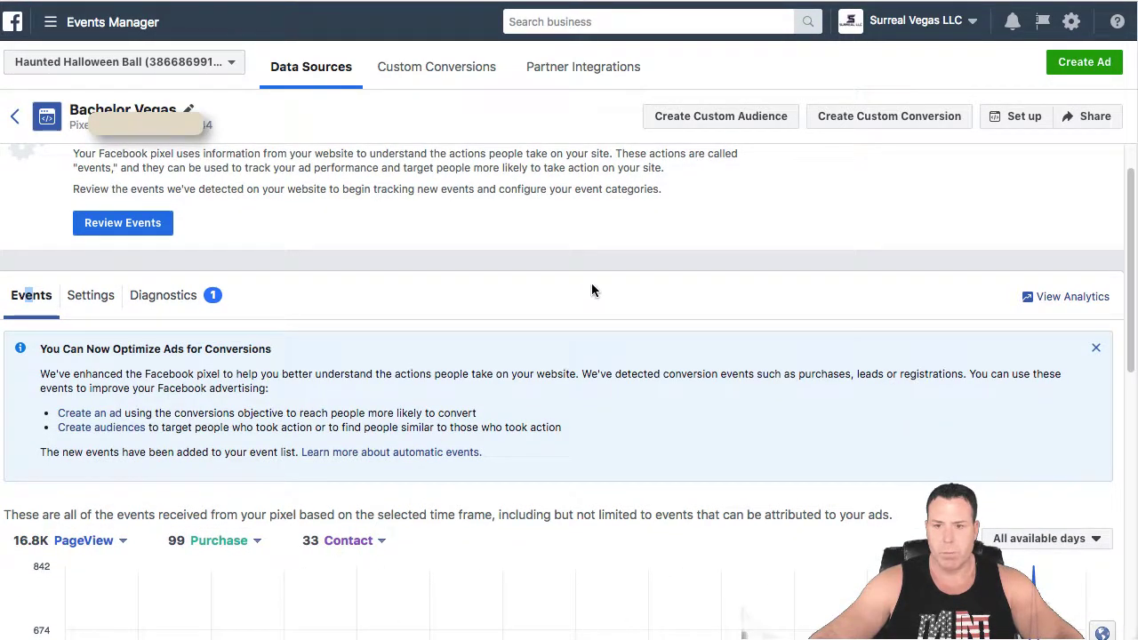
scroll(614, 355, down, 3)
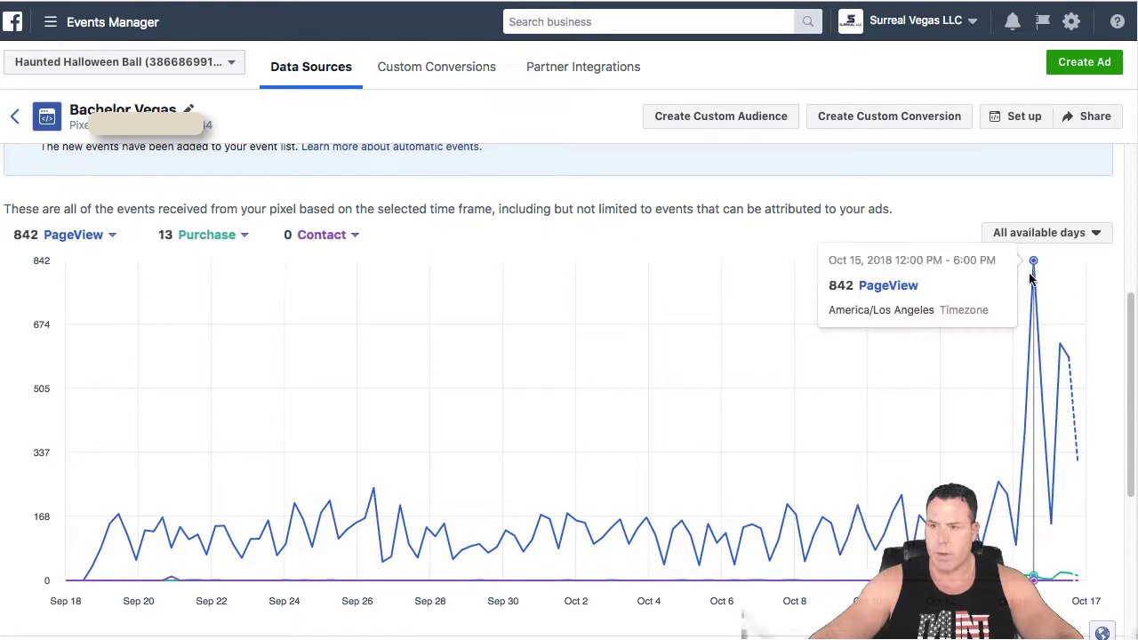